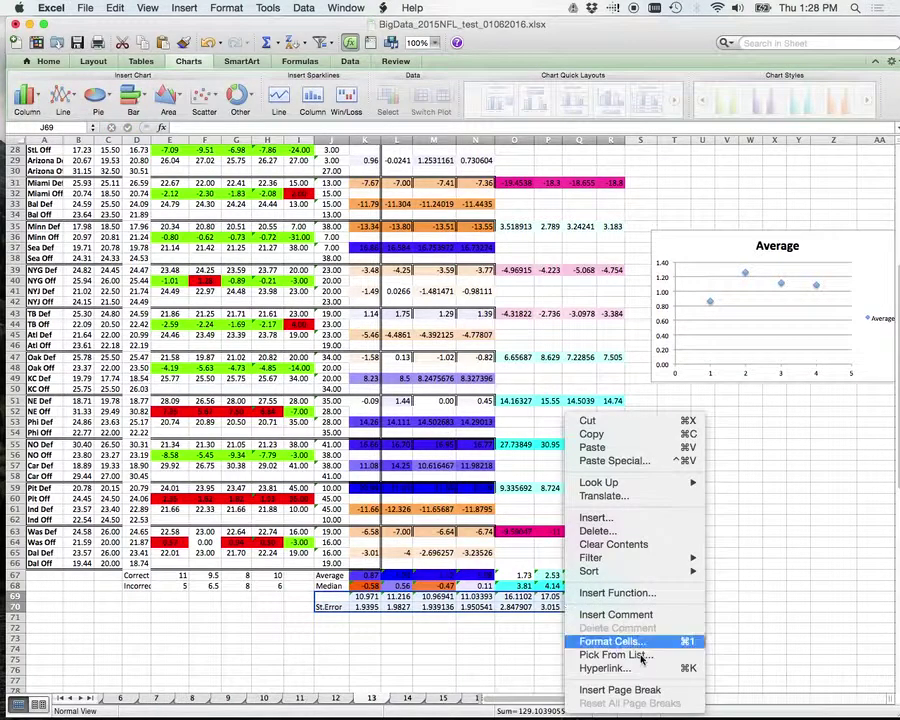
# Delete the unlabeled and St.Error rows in J69:R70, then set the zoom to 150%.
pyautogui.click(636, 532)
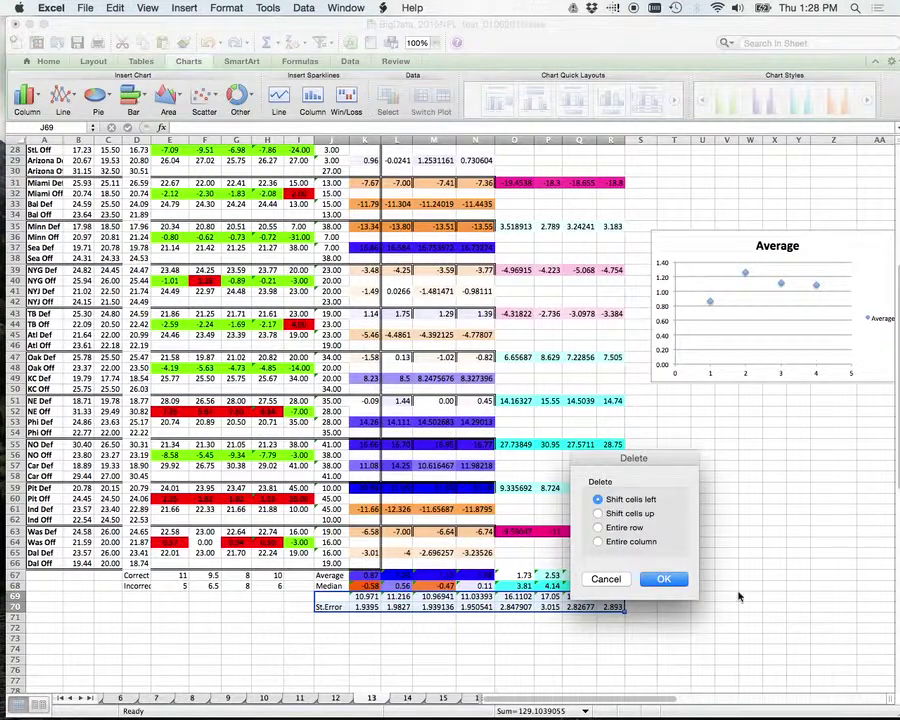
pyautogui.click(658, 580)
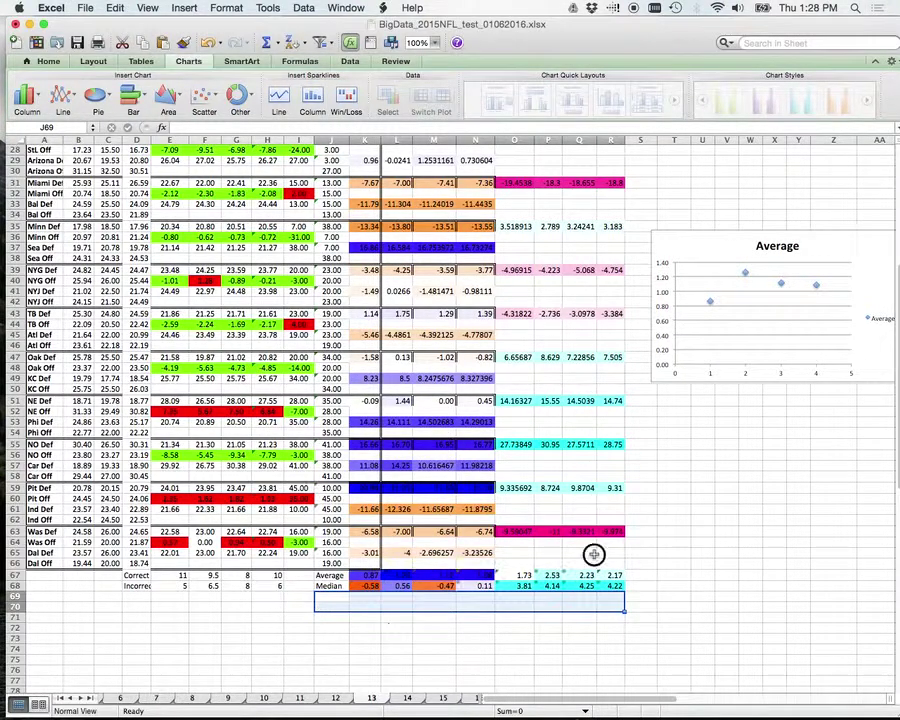
pyautogui.click(580, 553)
pyautogui.scroll(2, 537, 425)
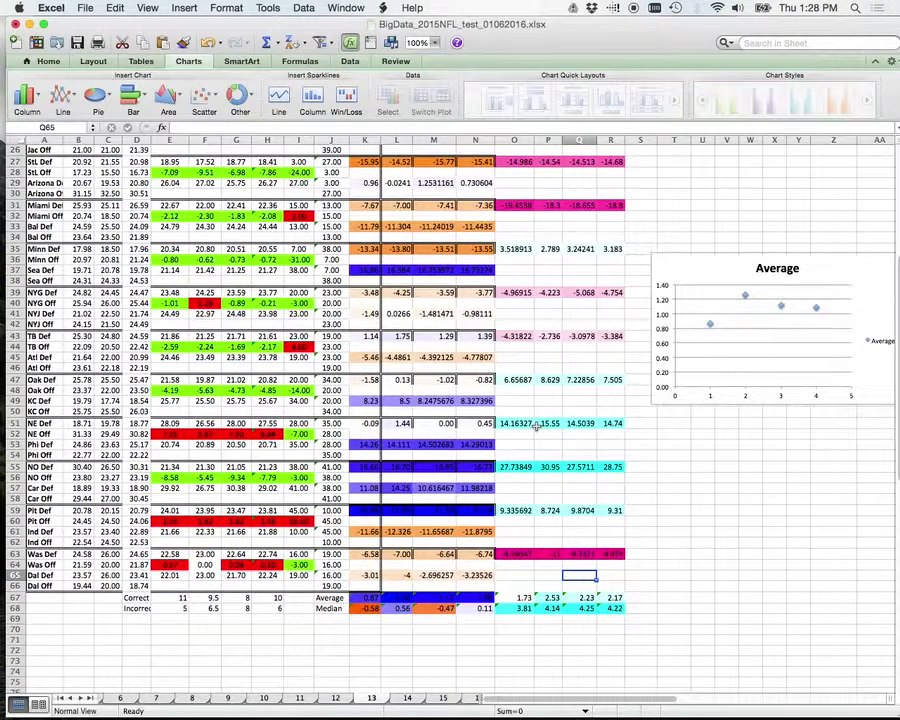
pyautogui.click(432, 43)
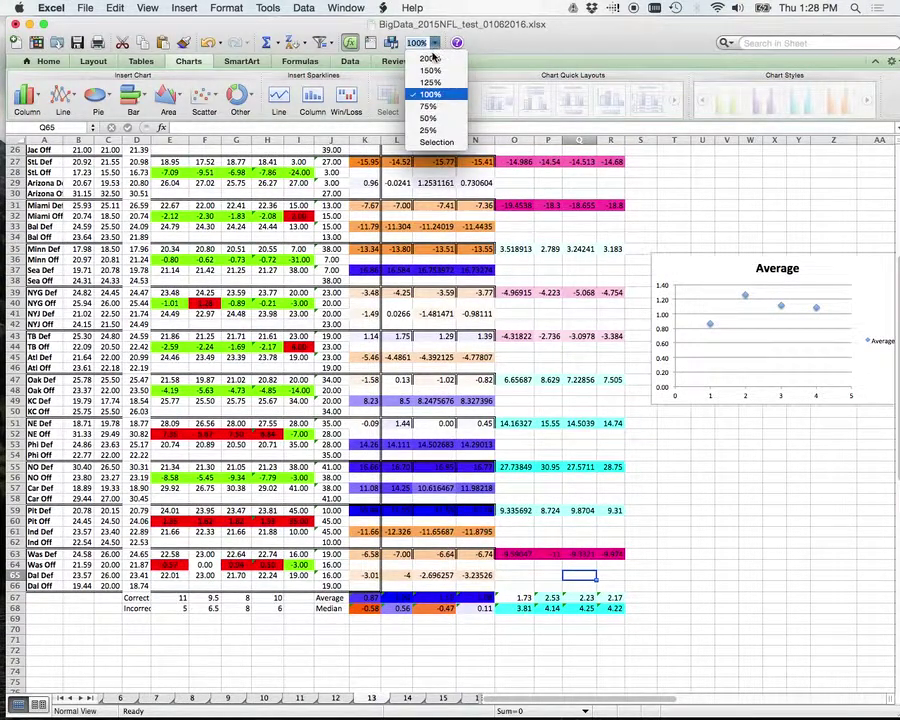
pyautogui.click(430, 70)
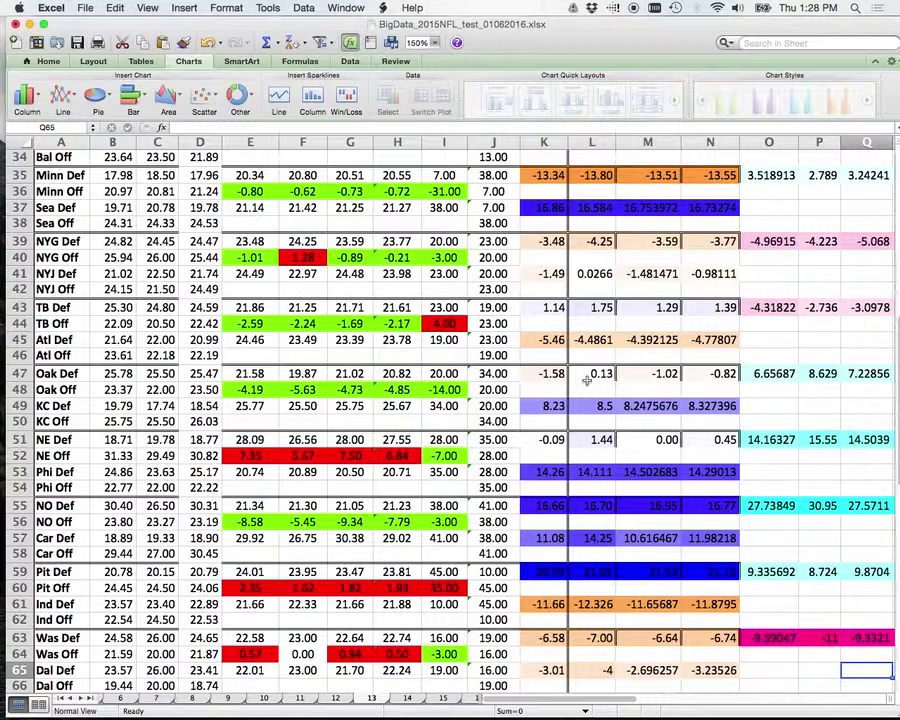
pyautogui.scroll(-6, 587, 380)
pyautogui.scroll(20, 587, 380)
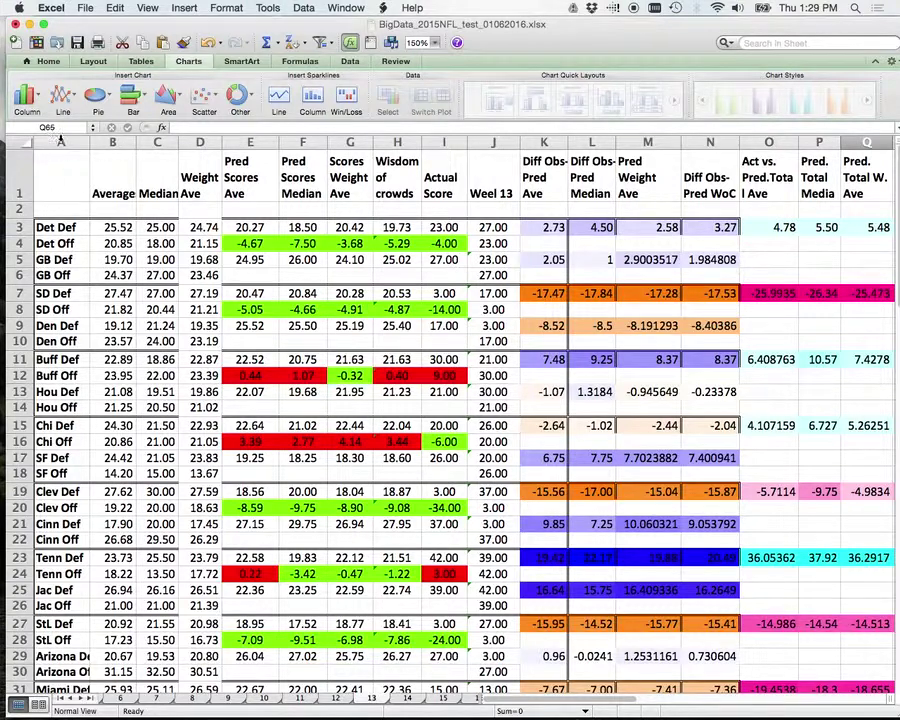
pyautogui.click(60, 141)
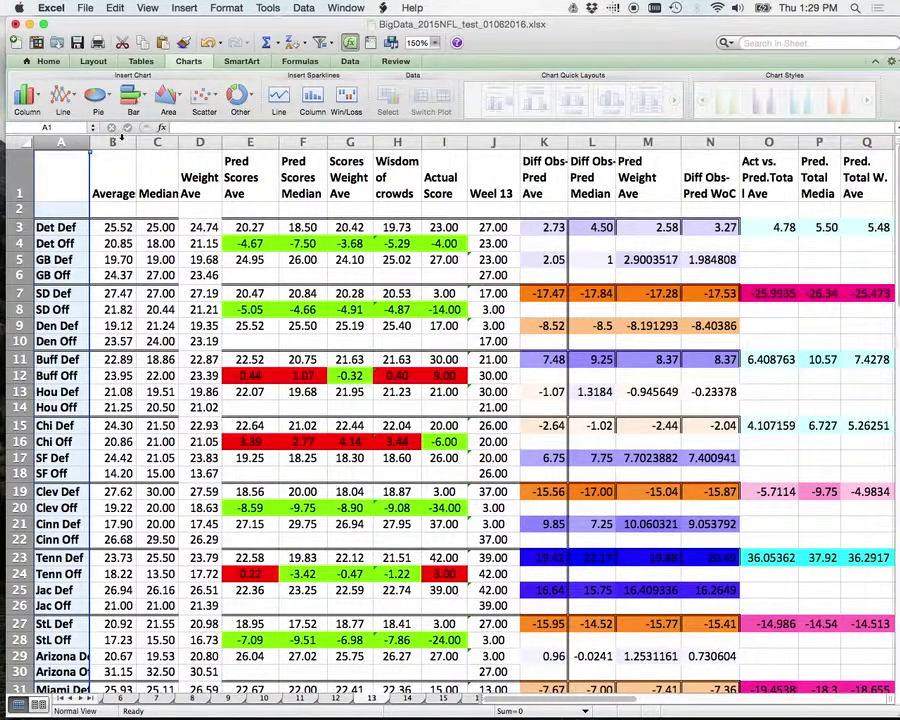
pyautogui.click(113, 145)
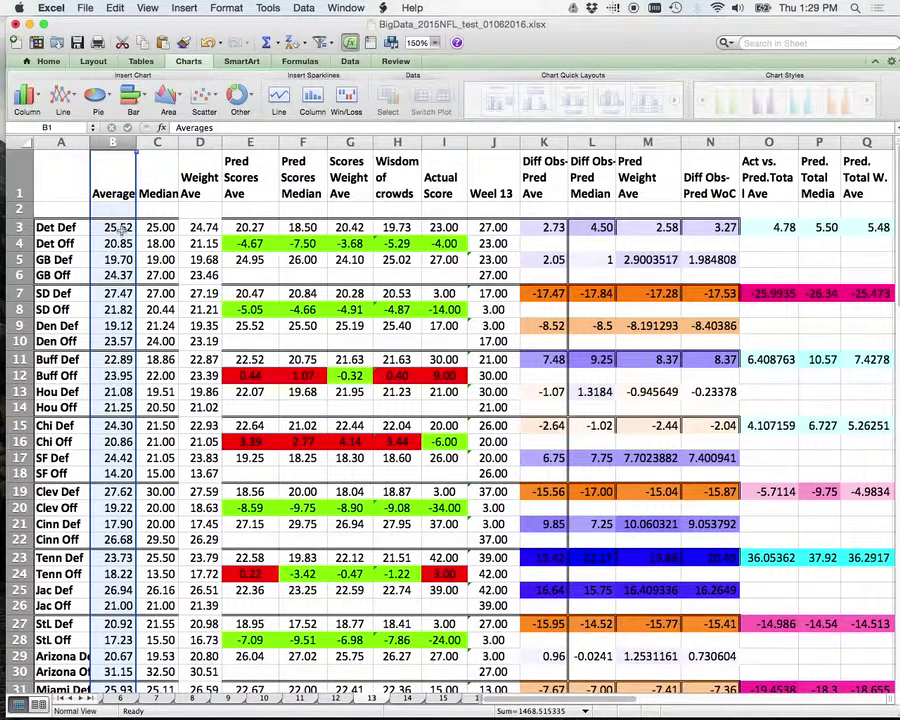
pyautogui.click(160, 142)
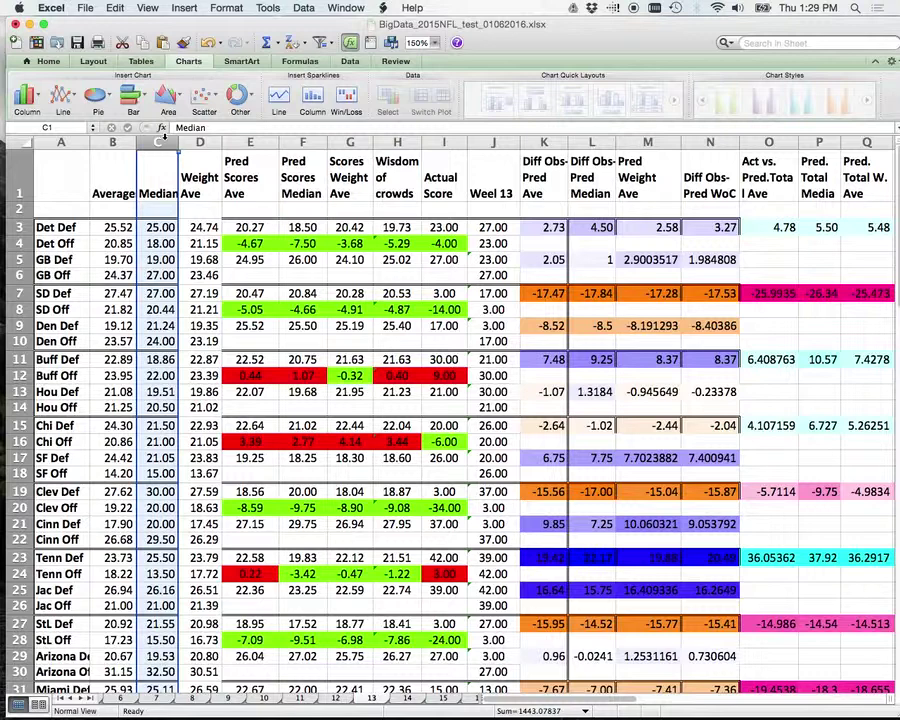
pyautogui.click(203, 142)
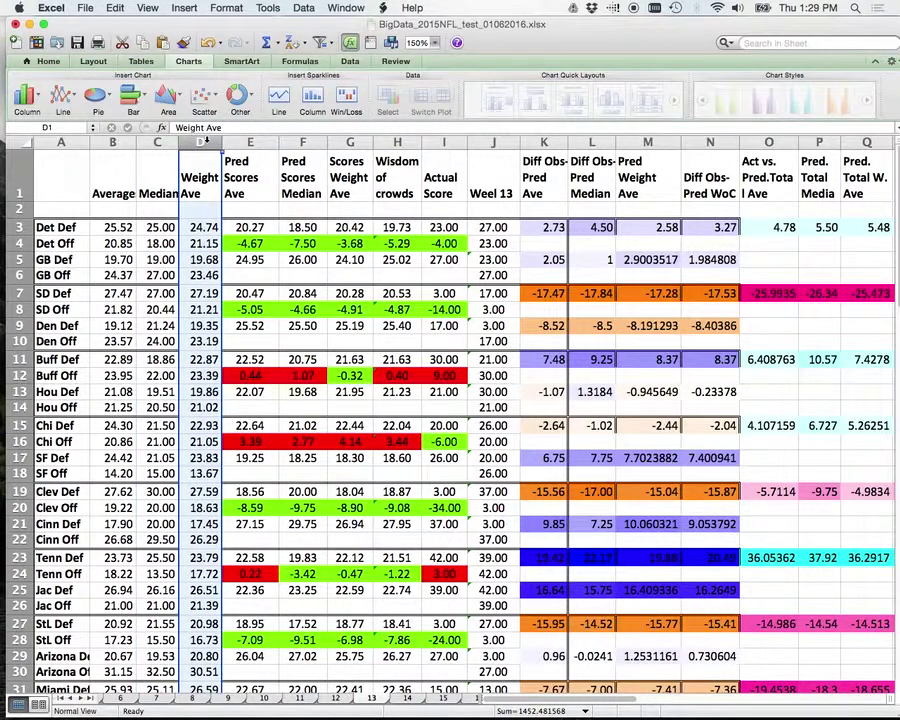
pyautogui.click(297, 310)
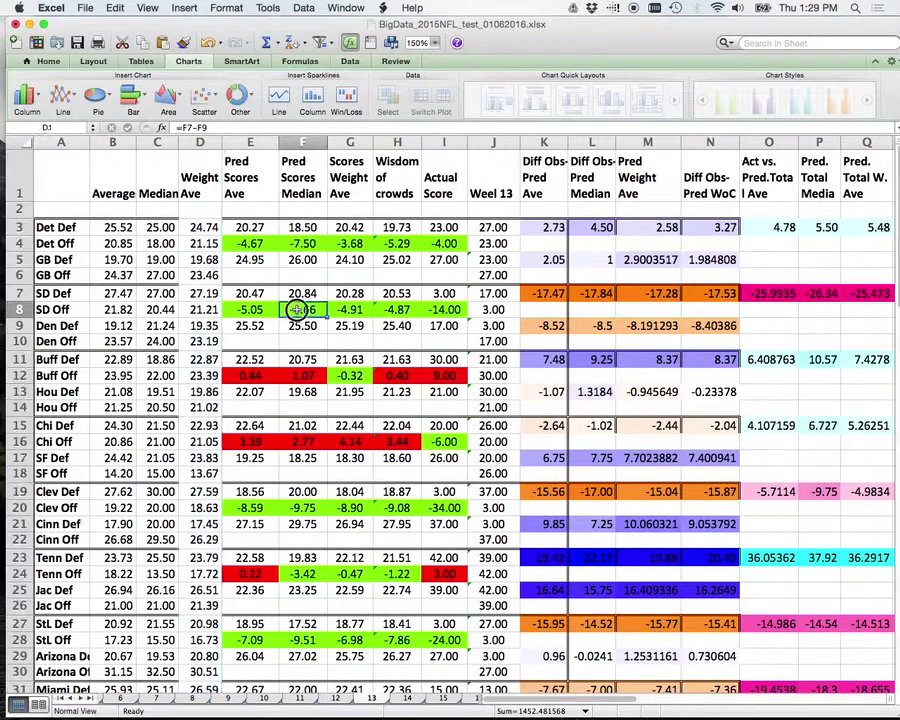
pyautogui.click(240, 142)
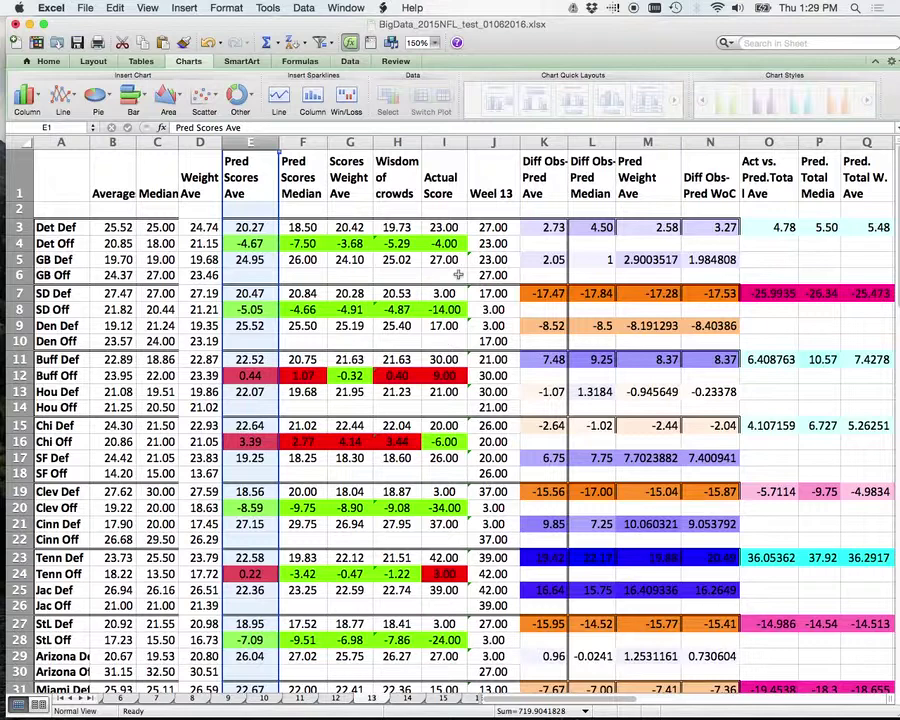
pyautogui.click(257, 245)
pyautogui.moveTo(257, 245); pyautogui.dragTo(452, 249)
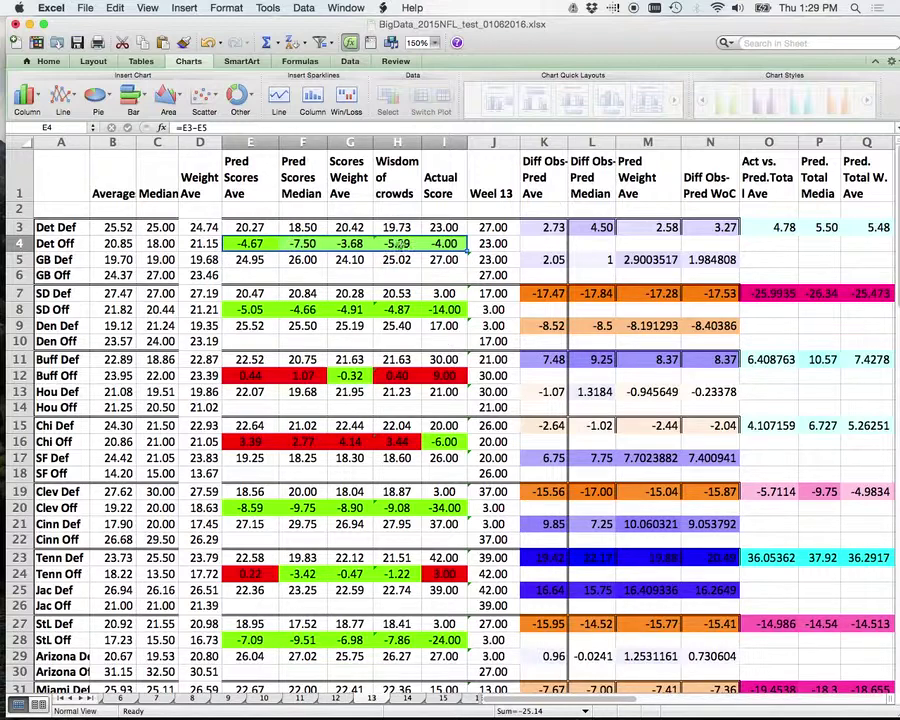
pyautogui.press('Up')
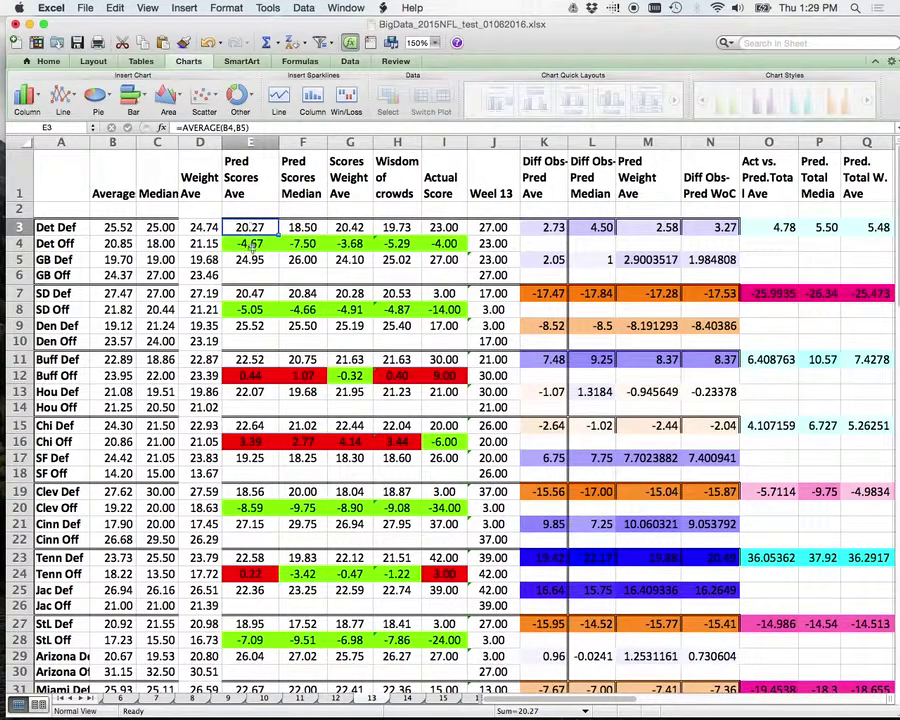
pyautogui.click(252, 260)
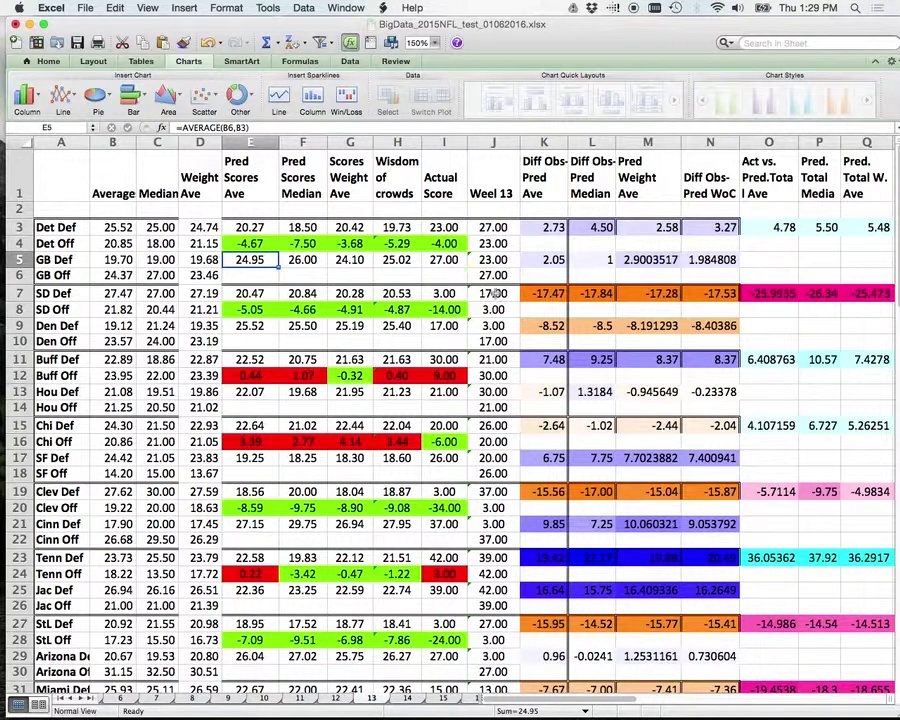
pyautogui.scroll(-5, 497, 293)
pyautogui.scroll(5, 497, 293)
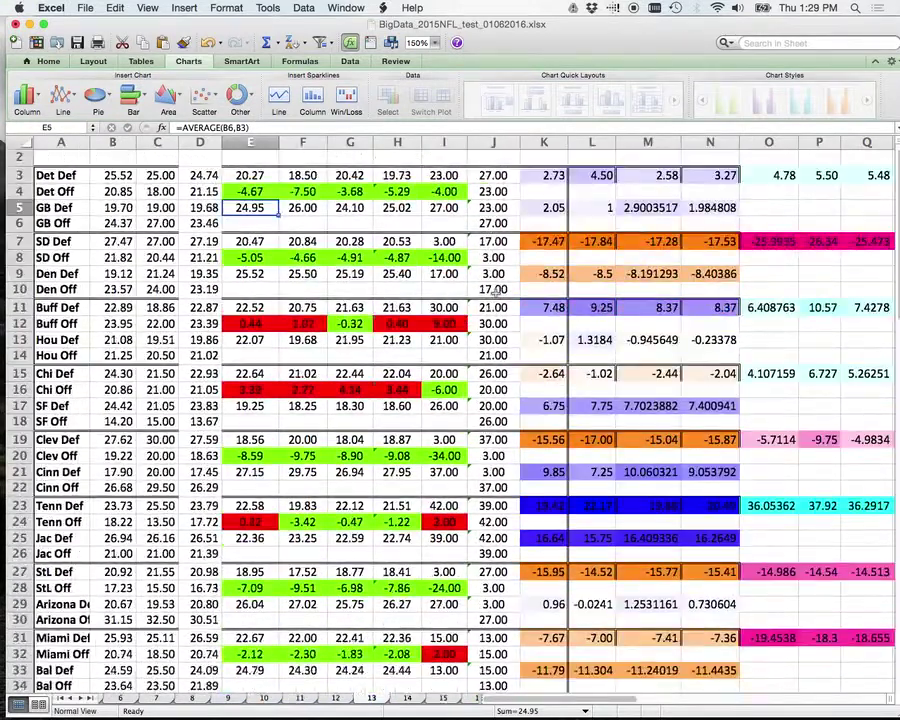
pyautogui.hscroll(4, 497, 293)
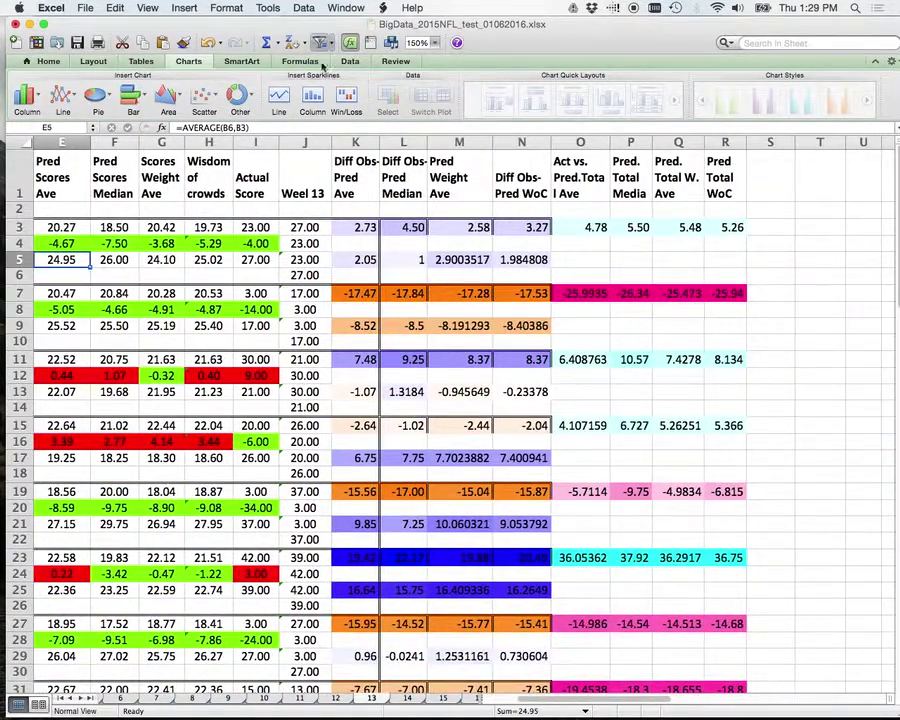
pyautogui.click(365, 141)
pyautogui.click(312, 143)
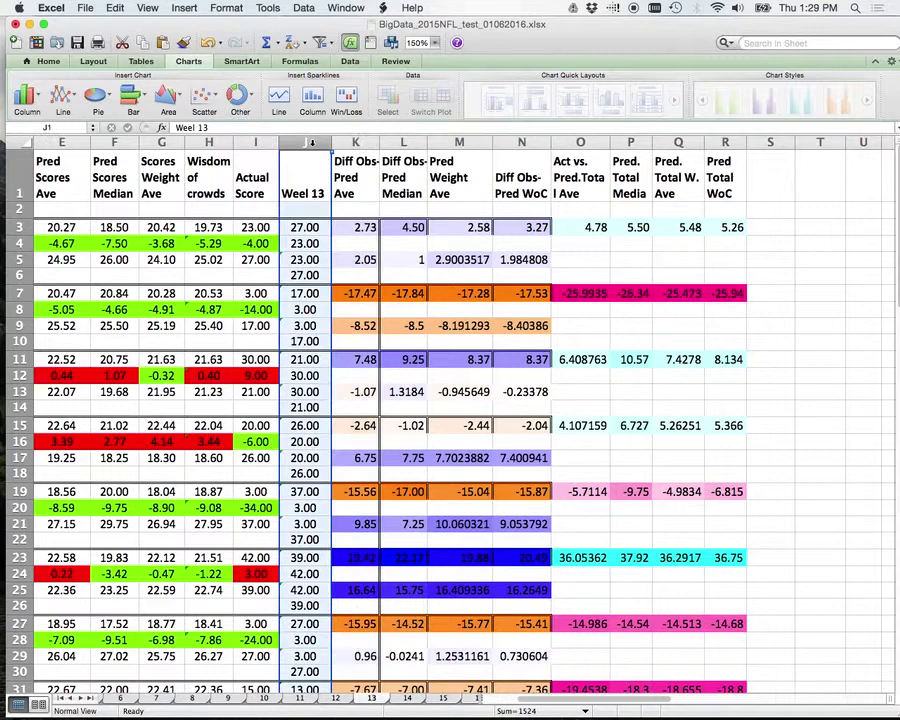
pyautogui.click(357, 141)
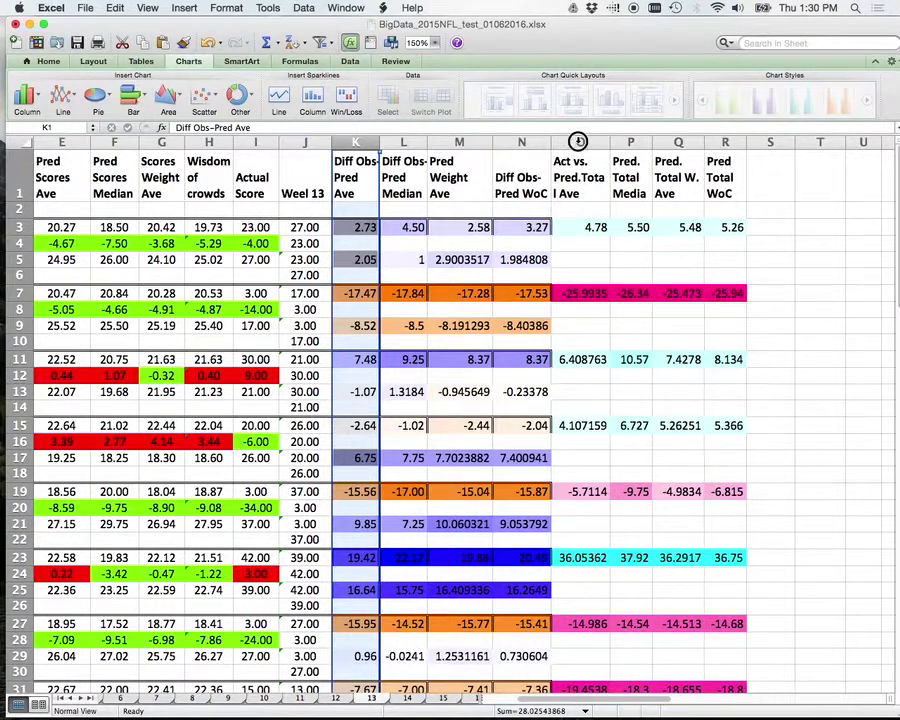
pyautogui.moveTo(578, 141); pyautogui.dragTo(707, 141)
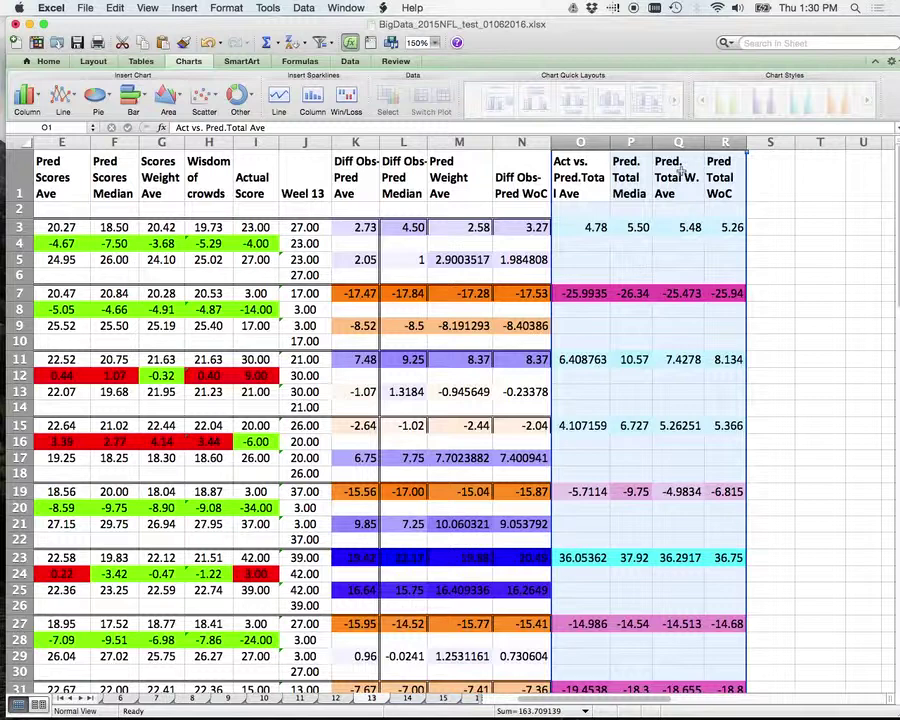
pyautogui.moveTo(580, 141); pyautogui.dragTo(725, 143)
pyautogui.scroll(-5, 497, 284)
pyautogui.scroll(-12, 497, 283)
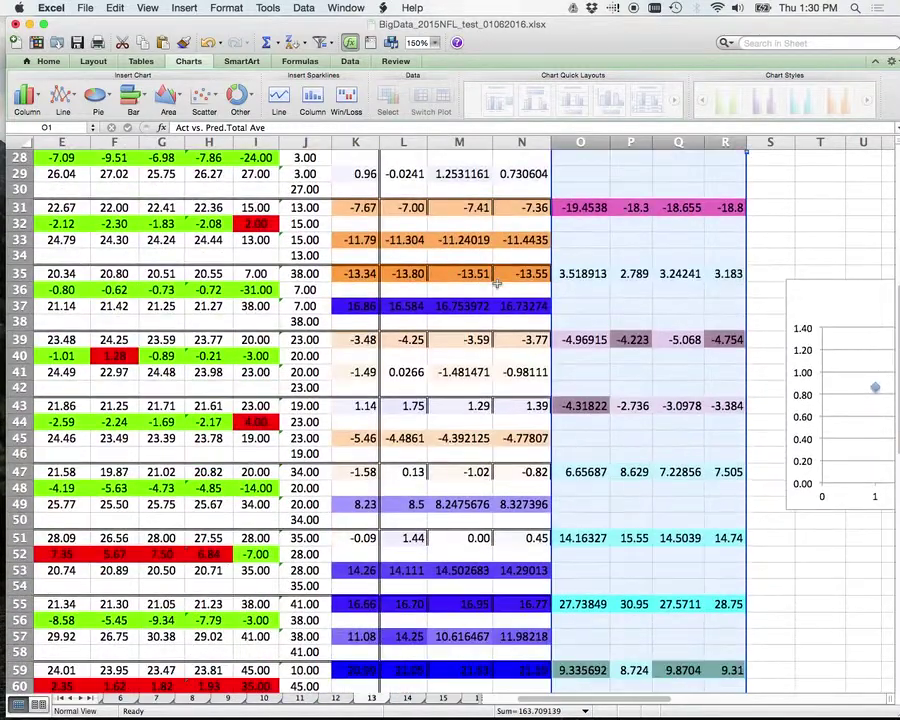
# Delete the small single-point scatter chart beside the prediction columns.
pyautogui.click(840, 222)
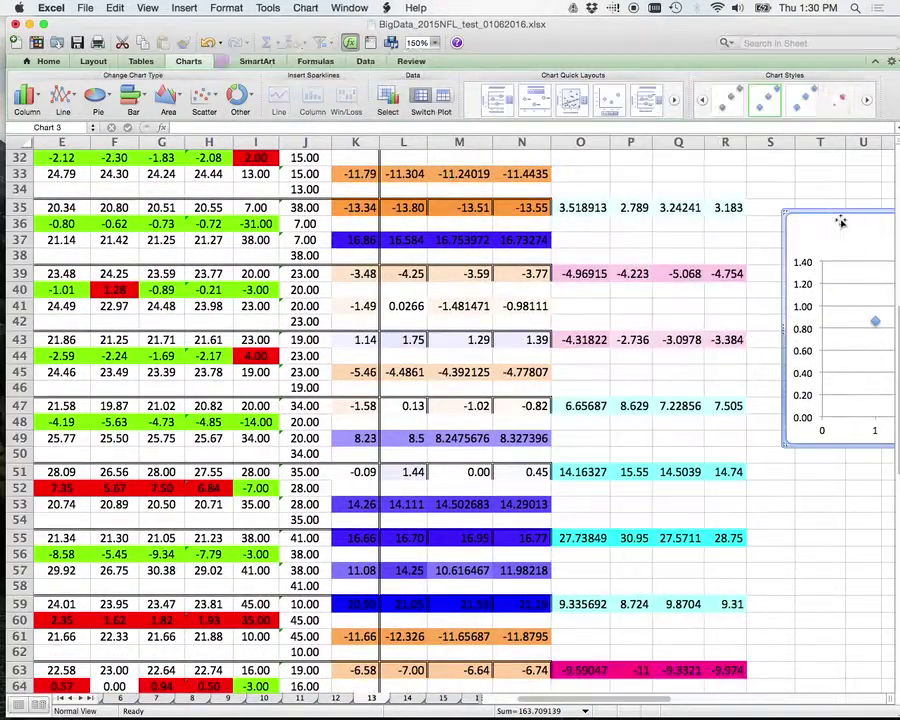
pyautogui.press('Delete')
pyautogui.click(808, 255)
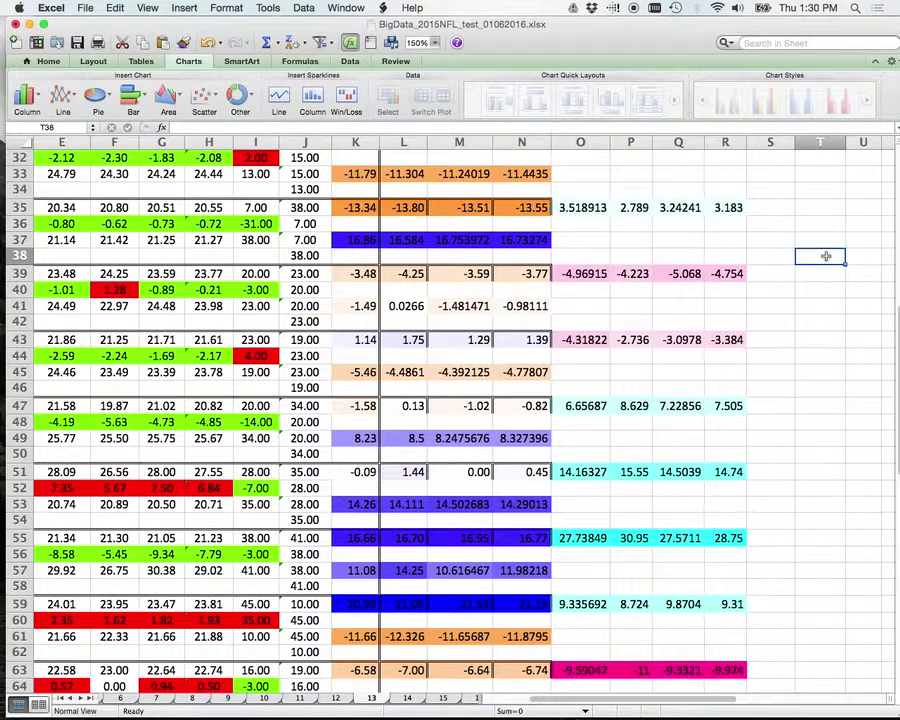
pyautogui.scroll(-8, 815, 255)
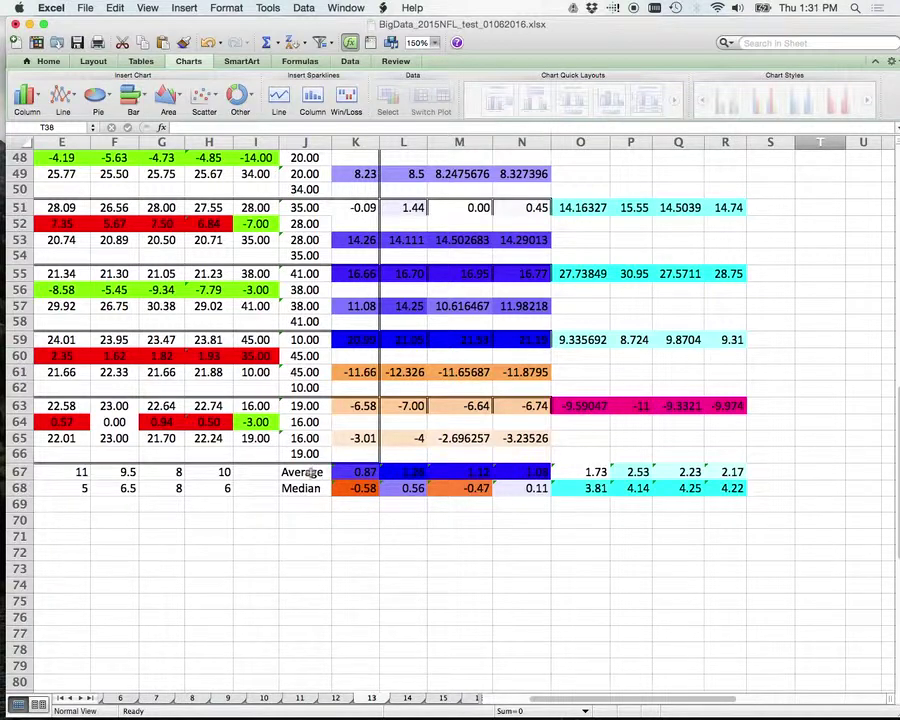
# Review the Average and Median labels in J67:J68 and their values in K67:N68.
pyautogui.click(306, 473)
pyautogui.click(305, 504)
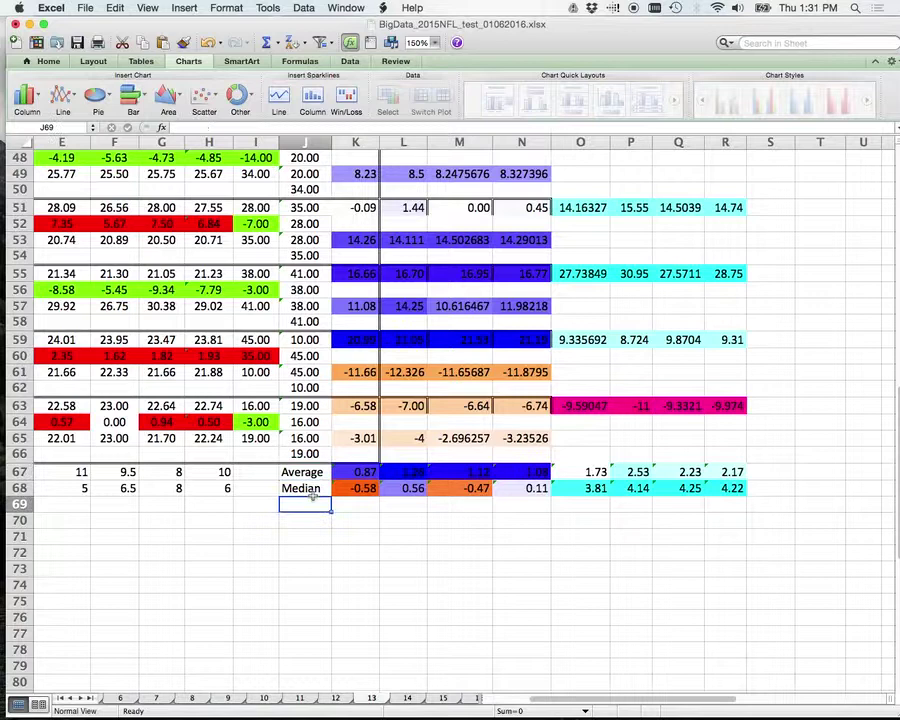
pyautogui.click(313, 487)
pyautogui.click(306, 473)
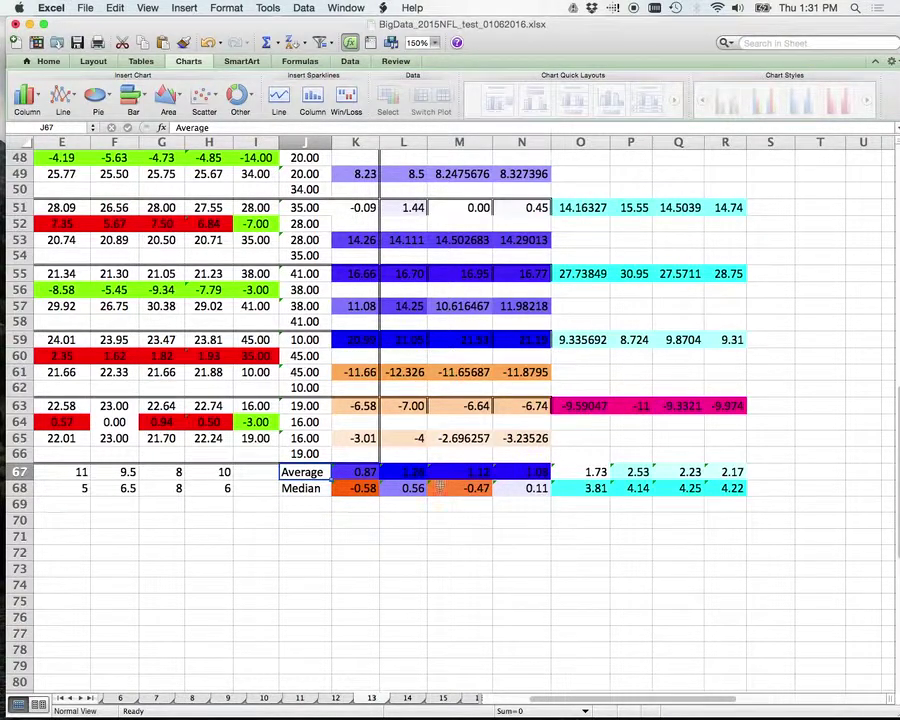
pyautogui.moveTo(356, 472); pyautogui.dragTo(545, 493)
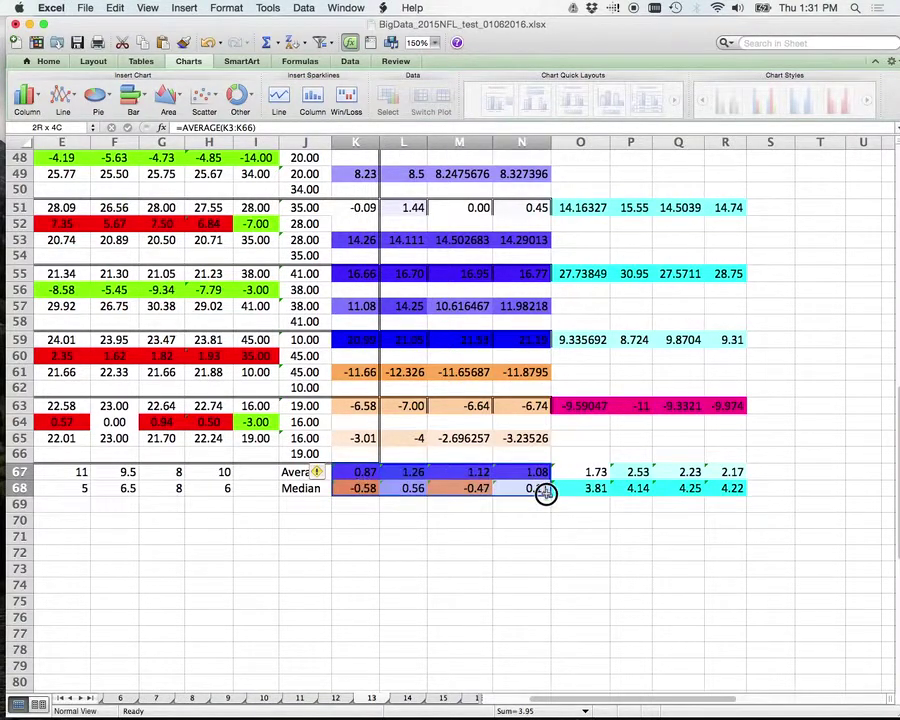
pyautogui.click(465, 602)
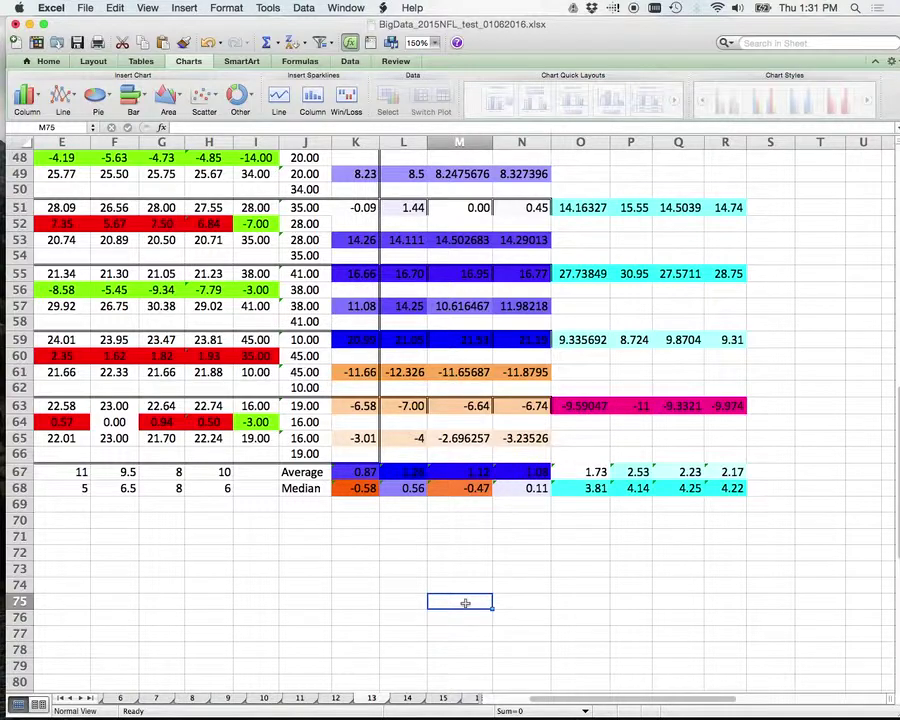
# Split the window just below row 1 so the header row stays fixed.
pyautogui.scroll(15, 465, 603)
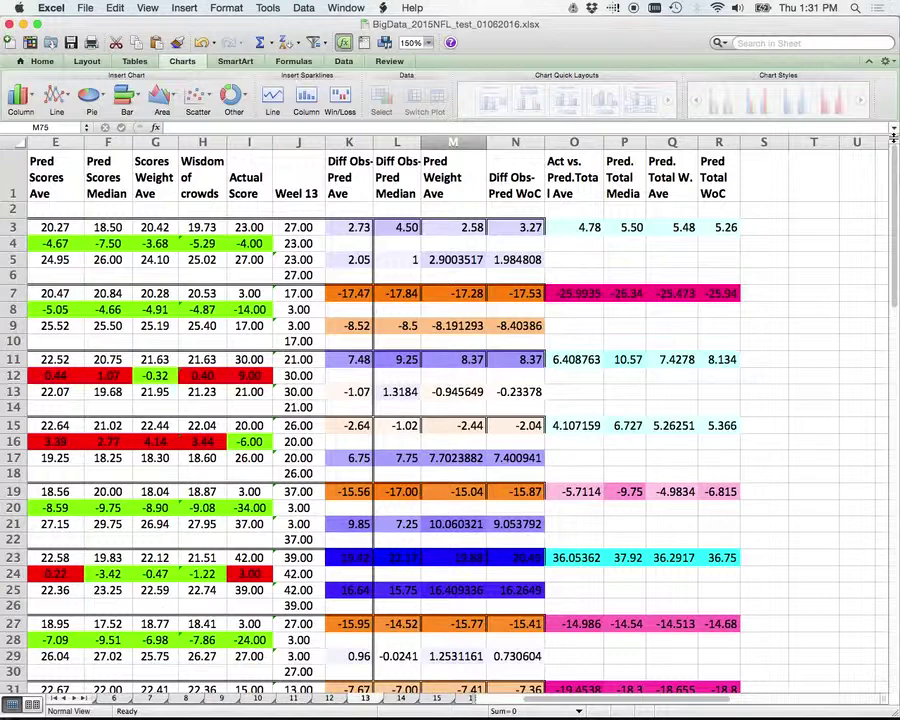
pyautogui.moveTo(893, 137); pyautogui.dragTo(887, 192)
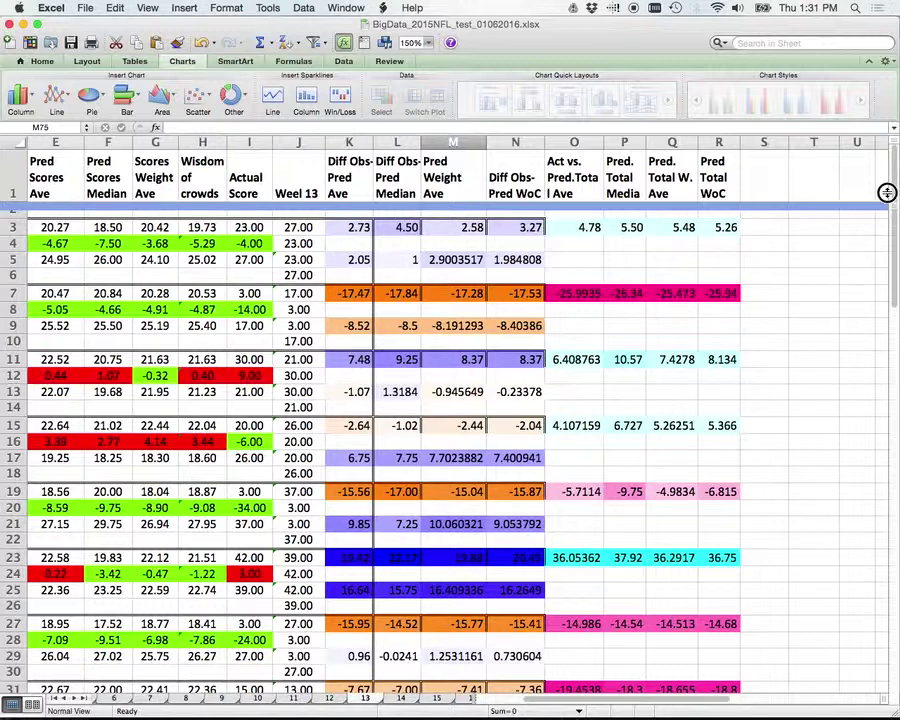
pyautogui.moveTo(887, 192); pyautogui.dragTo(887, 192)
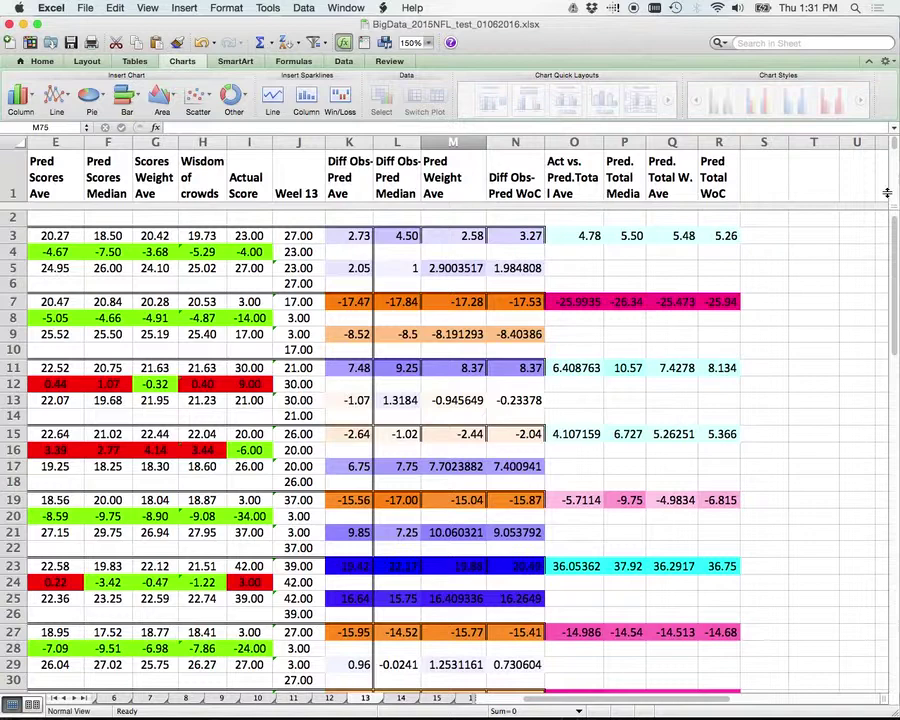
# Scroll down until the Average and Median rows 67–68 appear beneath the frozen header.
pyautogui.click(841, 295)
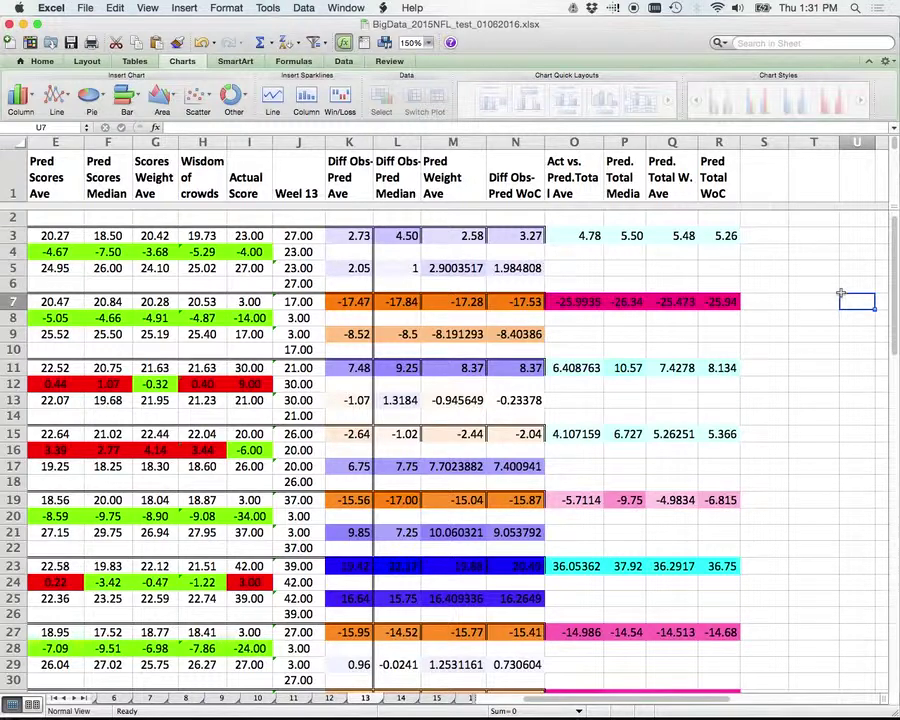
pyautogui.scroll(-4, 841, 293)
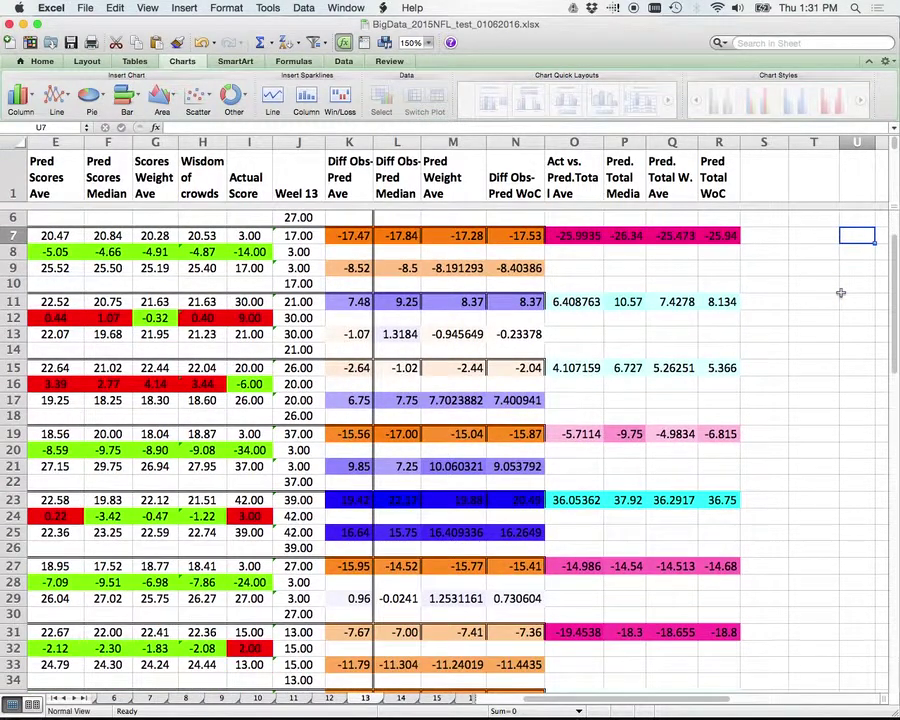
pyautogui.click(801, 234)
pyautogui.scroll(-1, 803, 241)
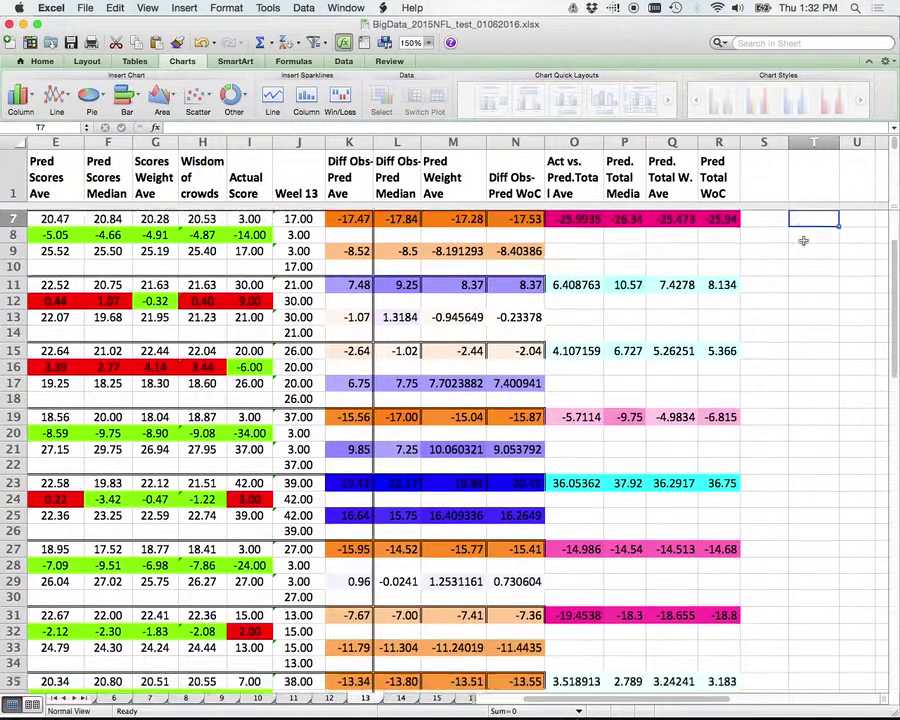
pyautogui.scroll(-8, 803, 241)
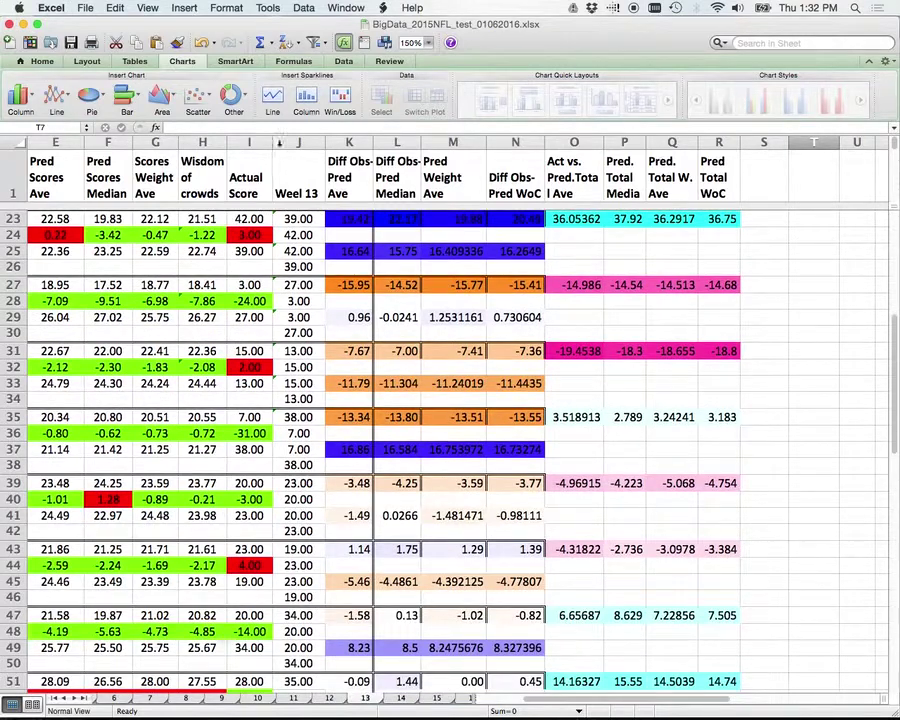
pyautogui.scroll(-10, 753, 333)
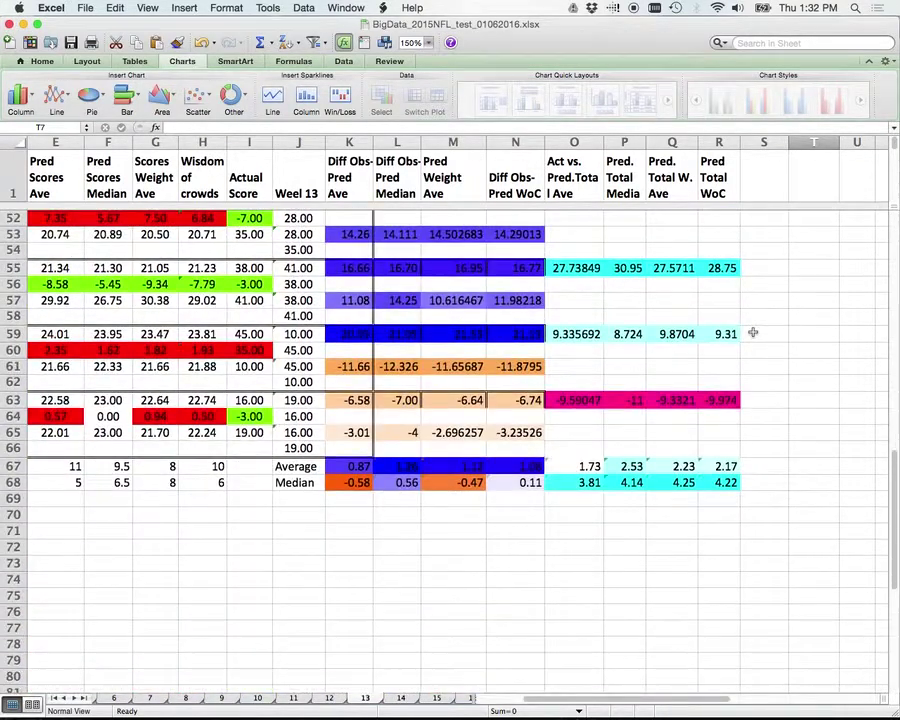
pyautogui.scroll(-4, 753, 333)
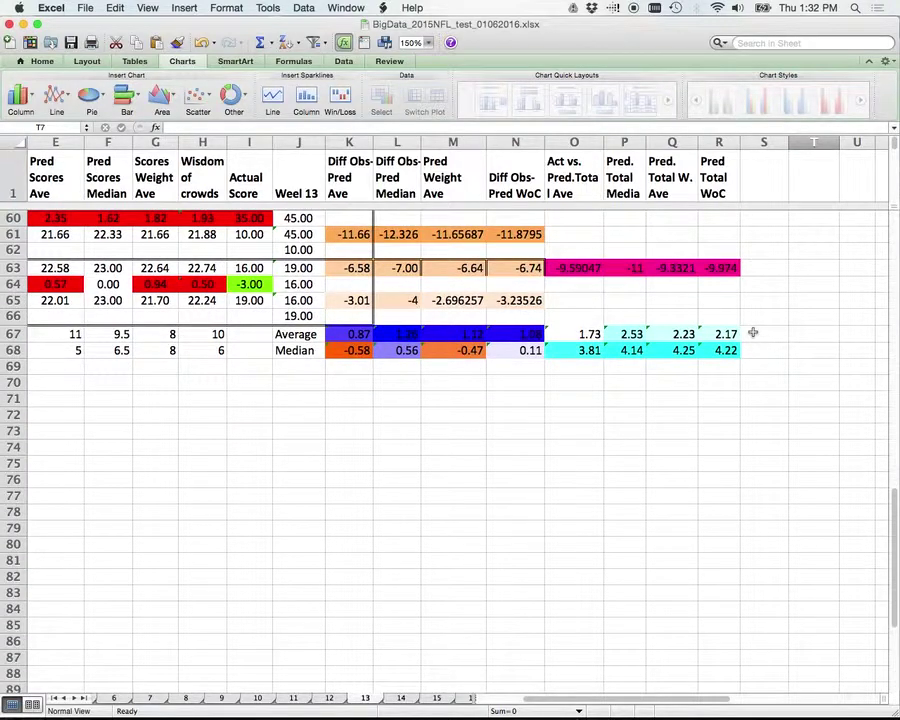
pyautogui.scroll(1, 753, 333)
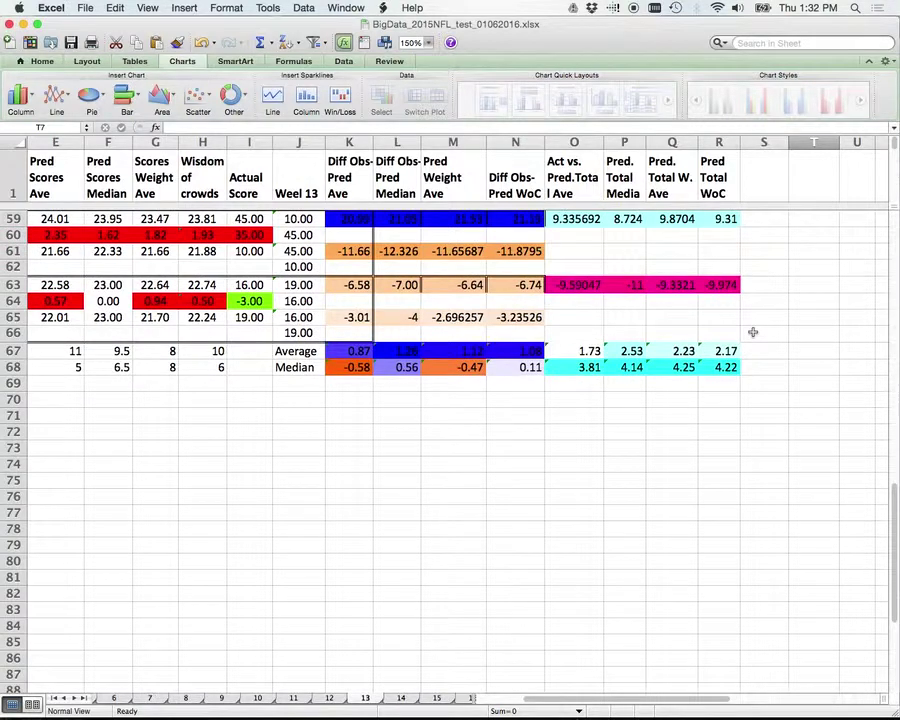
pyautogui.scroll(-1, 753, 333)
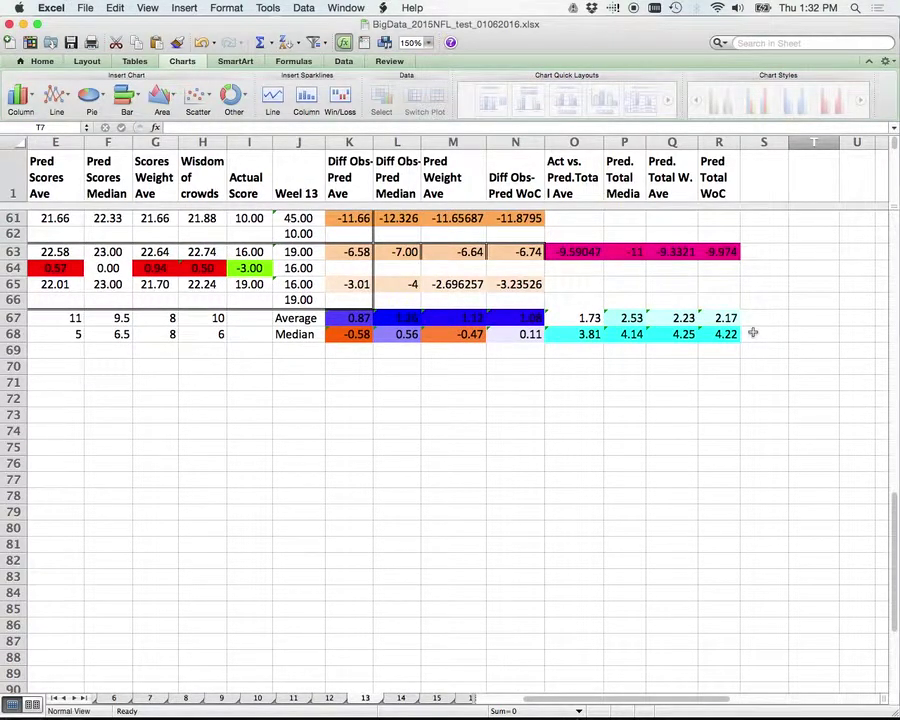
pyautogui.scroll(-1, 553, 407)
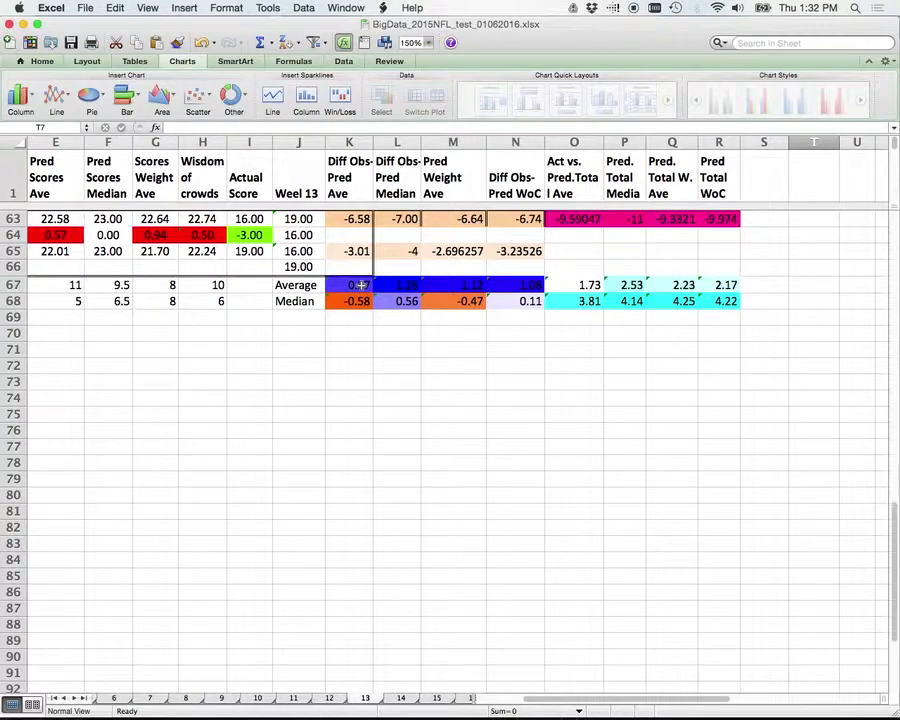
pyautogui.click(365, 436)
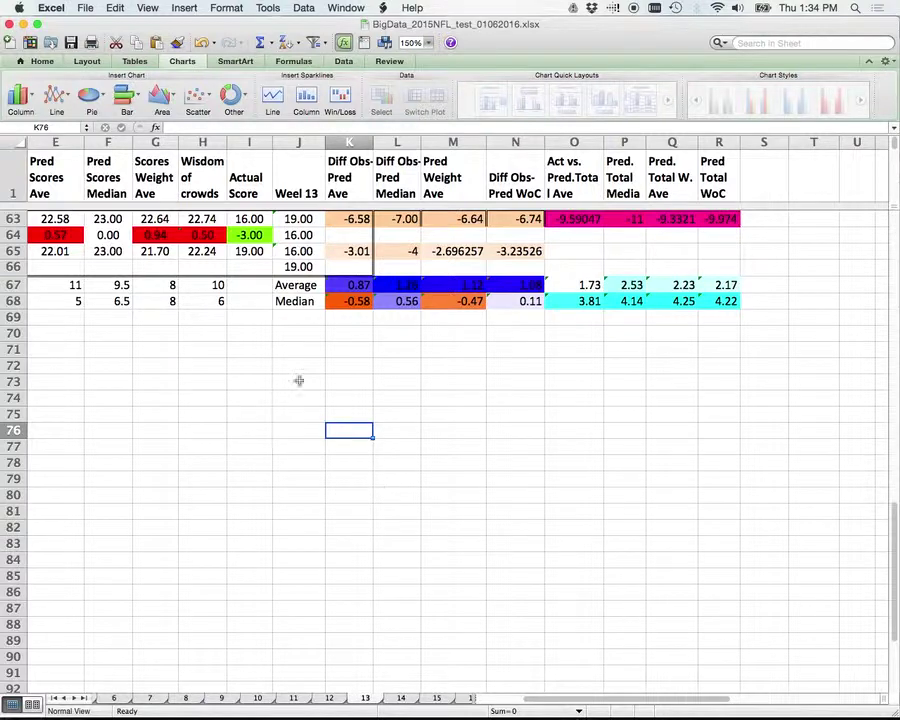
# Enter the label 'Standard Dev' in cell J69 below Median.
pyautogui.click(298, 317)
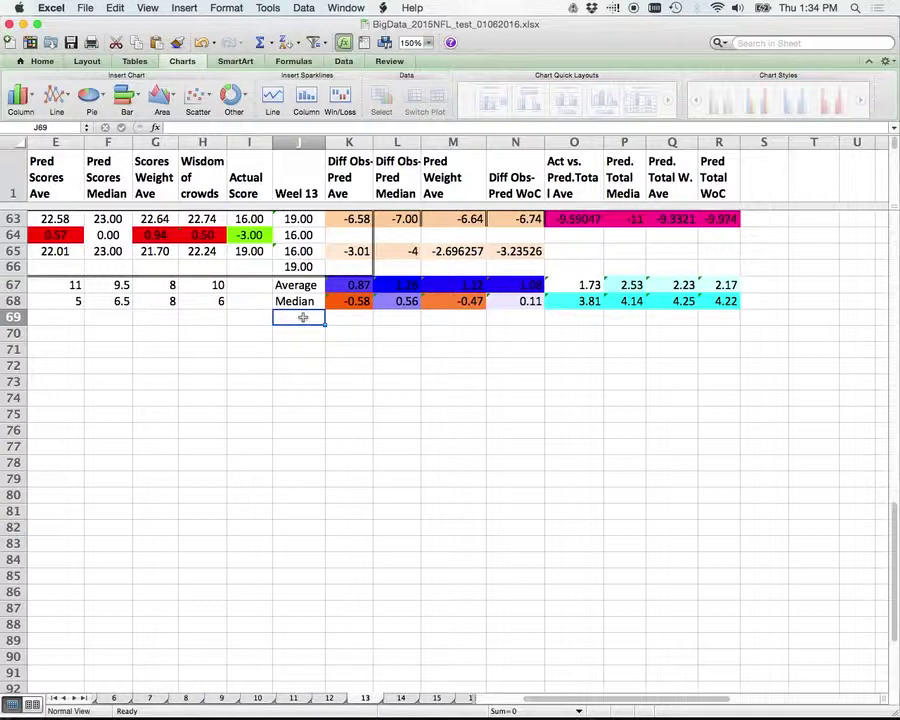
pyautogui.write('St')
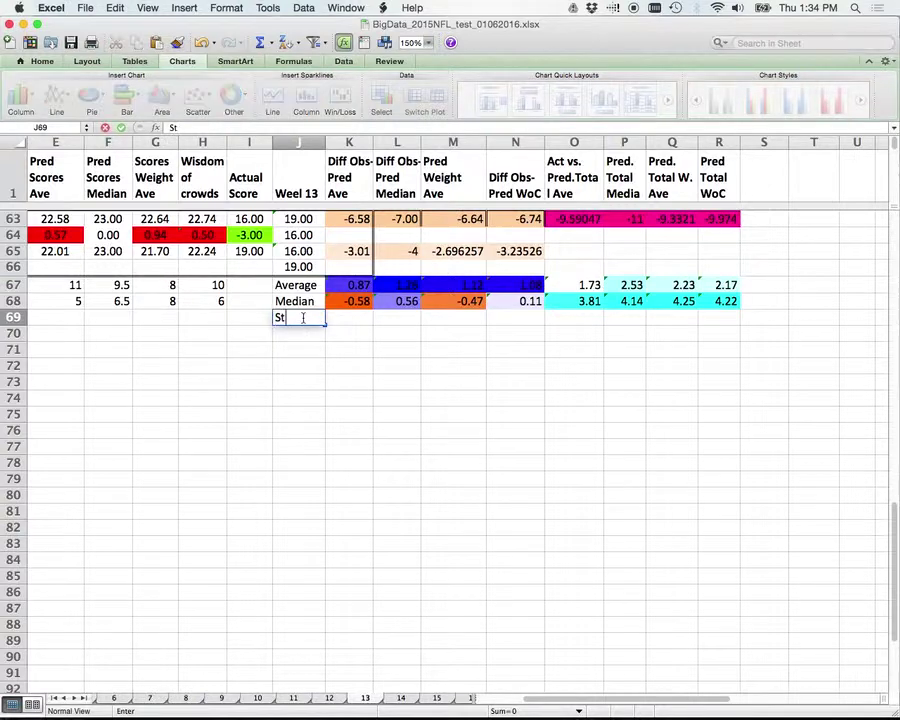
pyautogui.write('andarddared')
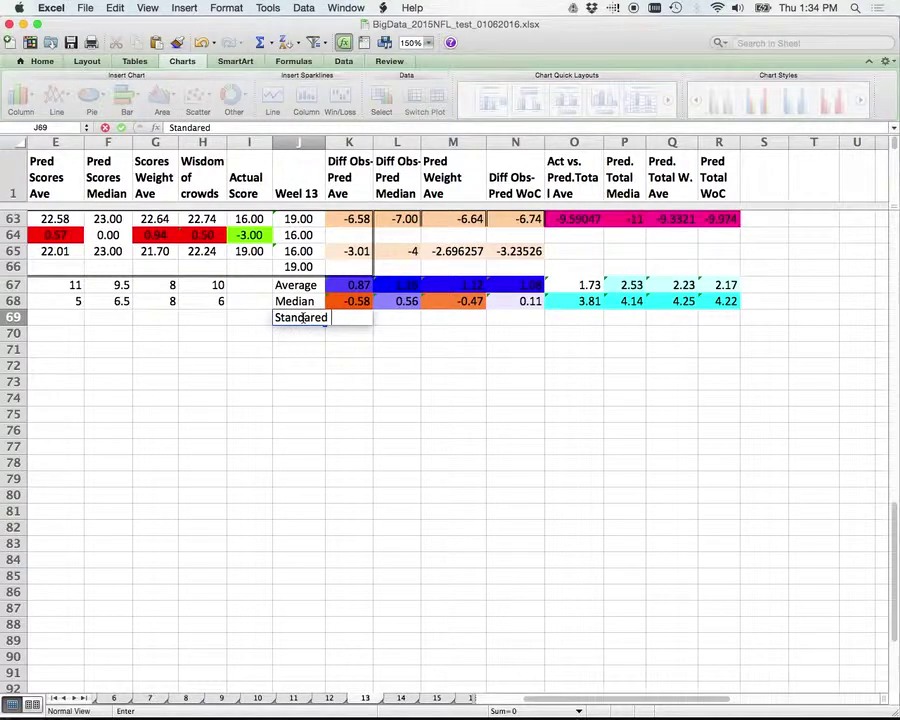
pyautogui.press('BackSpace')
pyautogui.press('BackSpace')
pyautogui.write('d Dev')
pyautogui.click(414, 562)
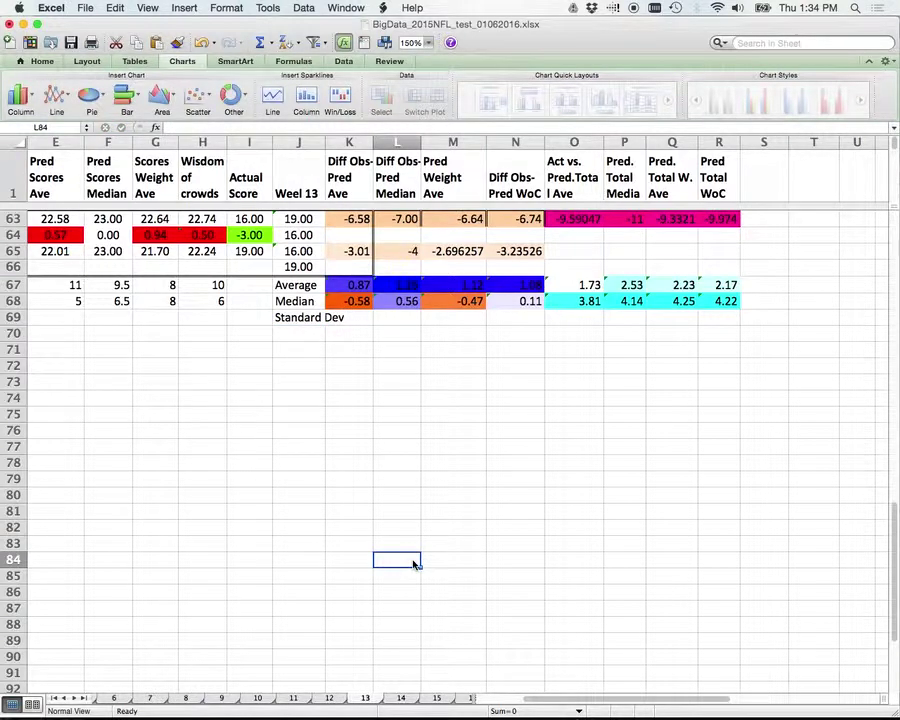
# Shorten the J69 label from 'Standard Dev' to 'StDev'.
pyautogui.click(306, 319)
pyautogui.click(205, 128)
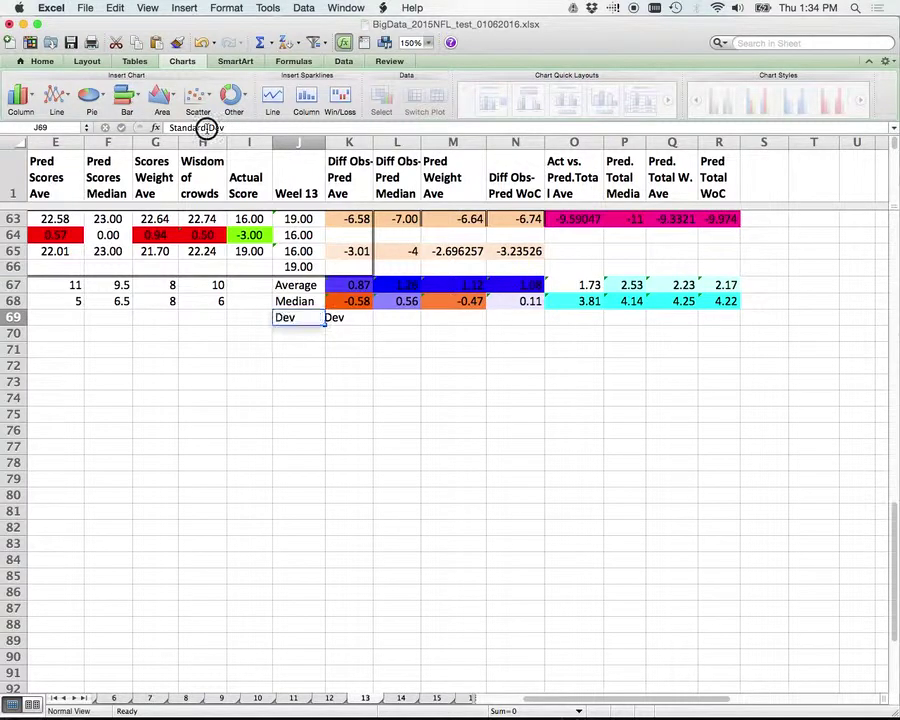
pyautogui.doubleClick(185, 126)
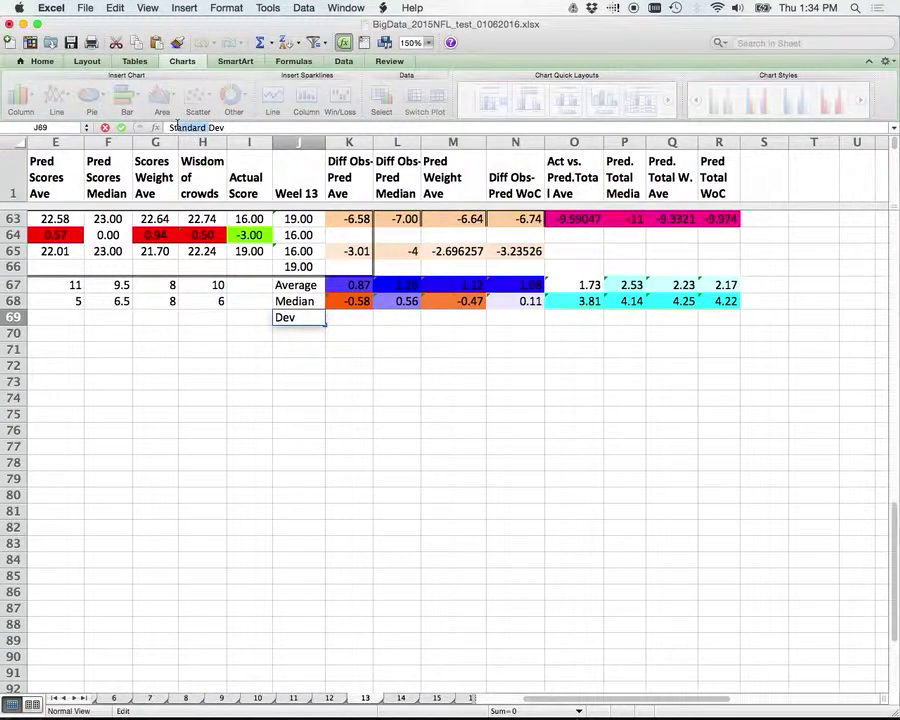
pyautogui.write('St')
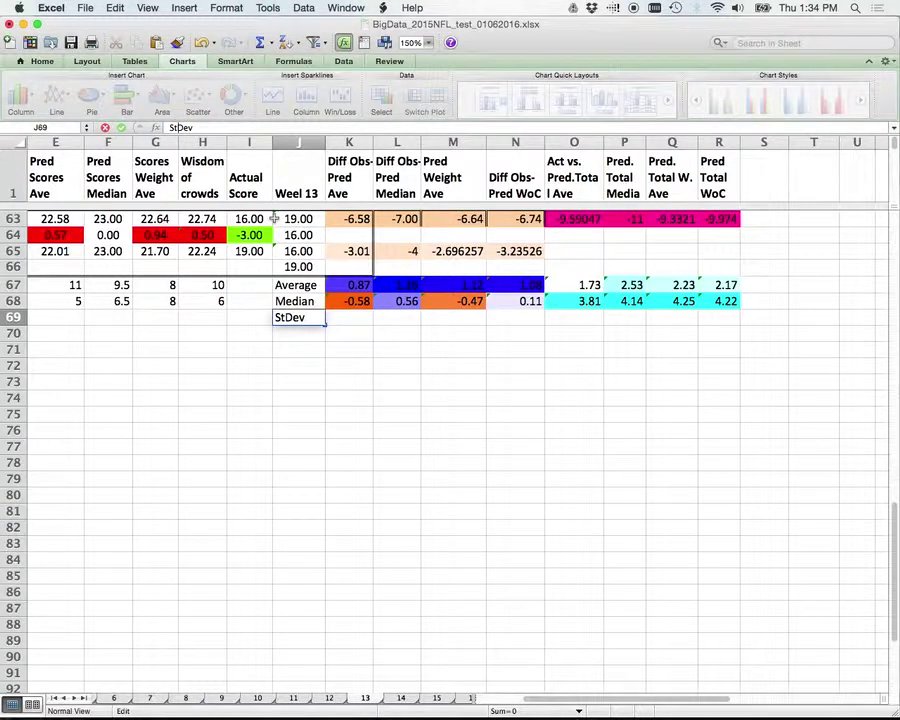
pyautogui.click(354, 317)
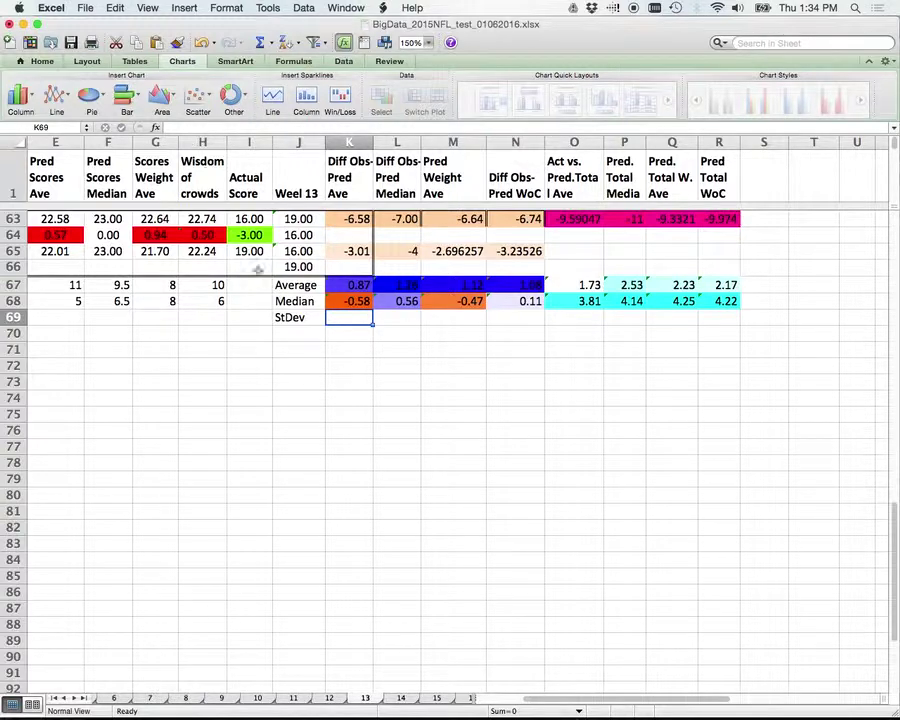
# Insert the STDEV function into K69 by searching 'stdev' in the Formula Builder.
pyautogui.click(155, 129)
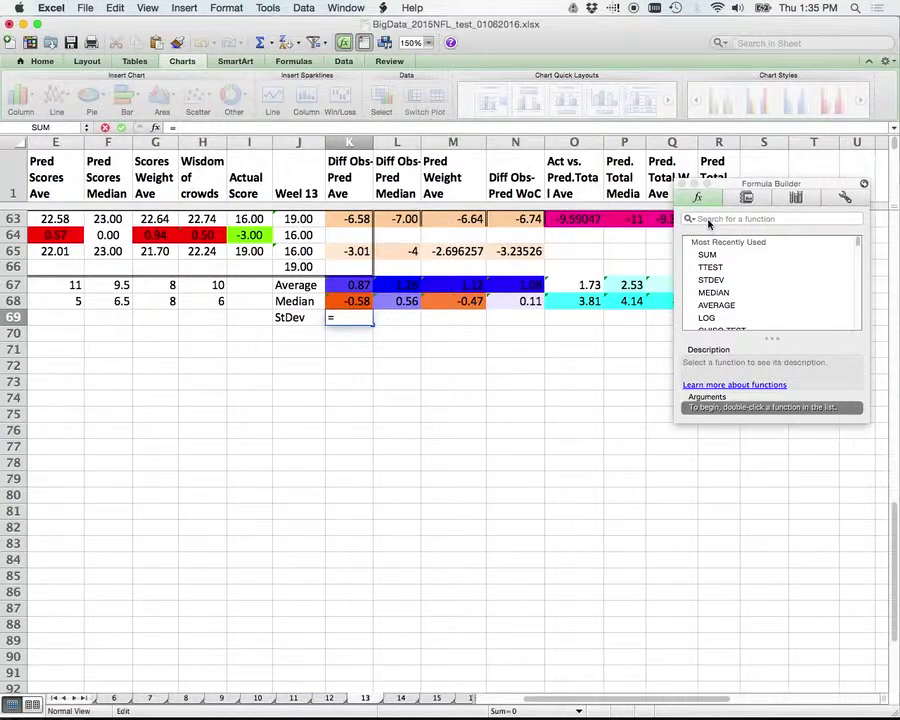
pyautogui.click(701, 218)
pyautogui.write('stdev')
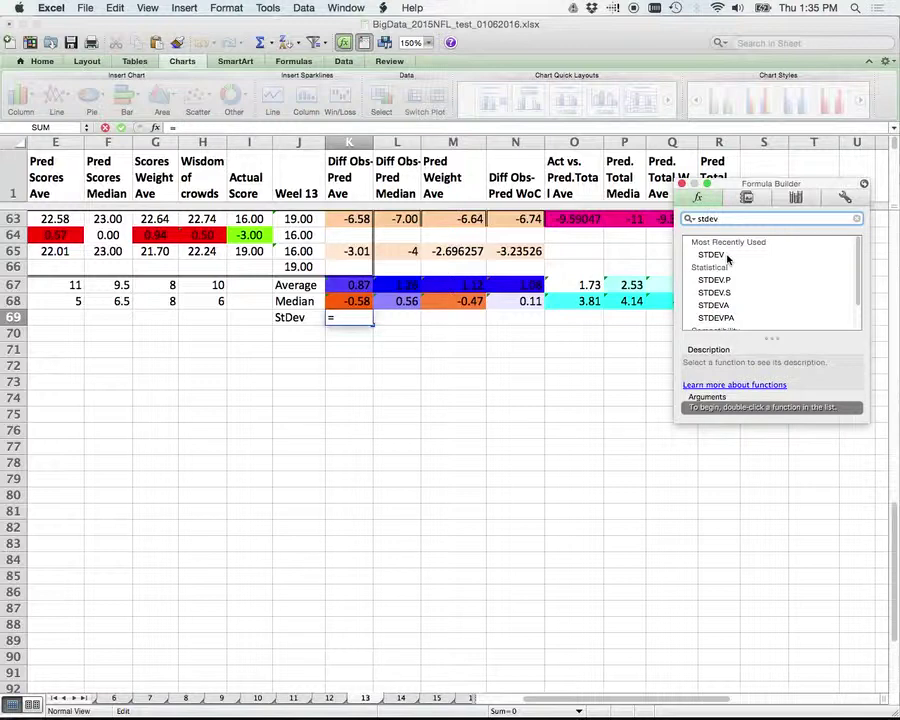
pyautogui.doubleClick(712, 254)
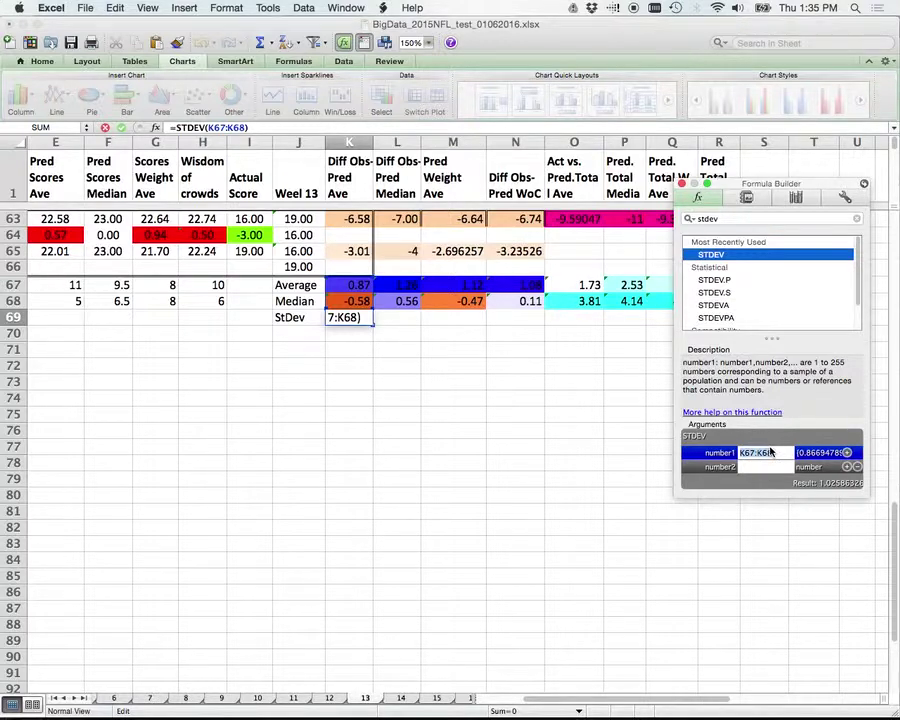
# Set the STDEV argument to the range K3:K66, previewing about 10.97.
pyautogui.scroll(5, 506, 517)
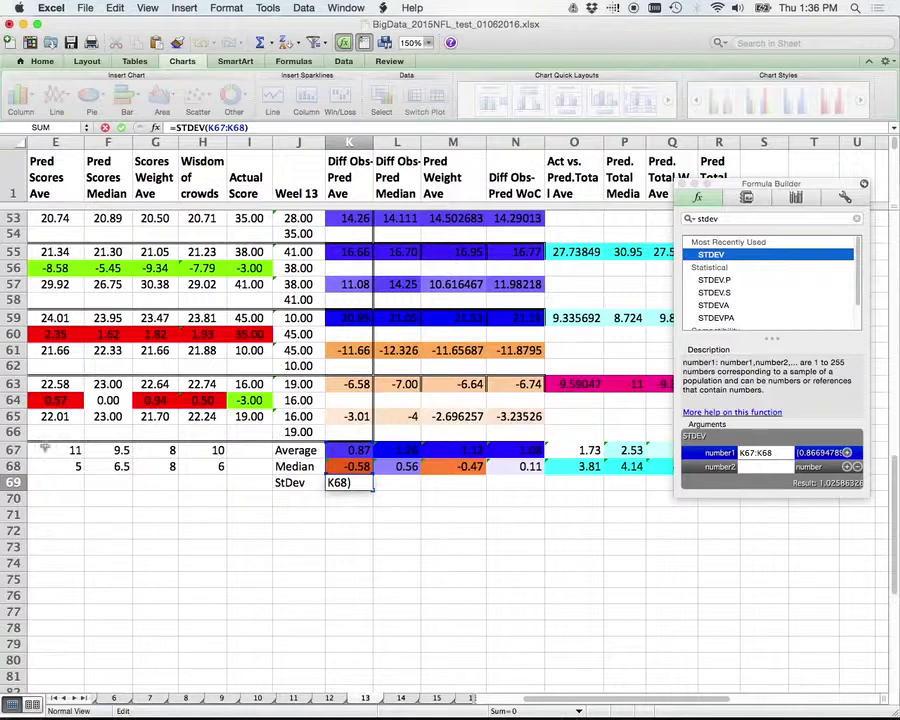
pyautogui.click(356, 432)
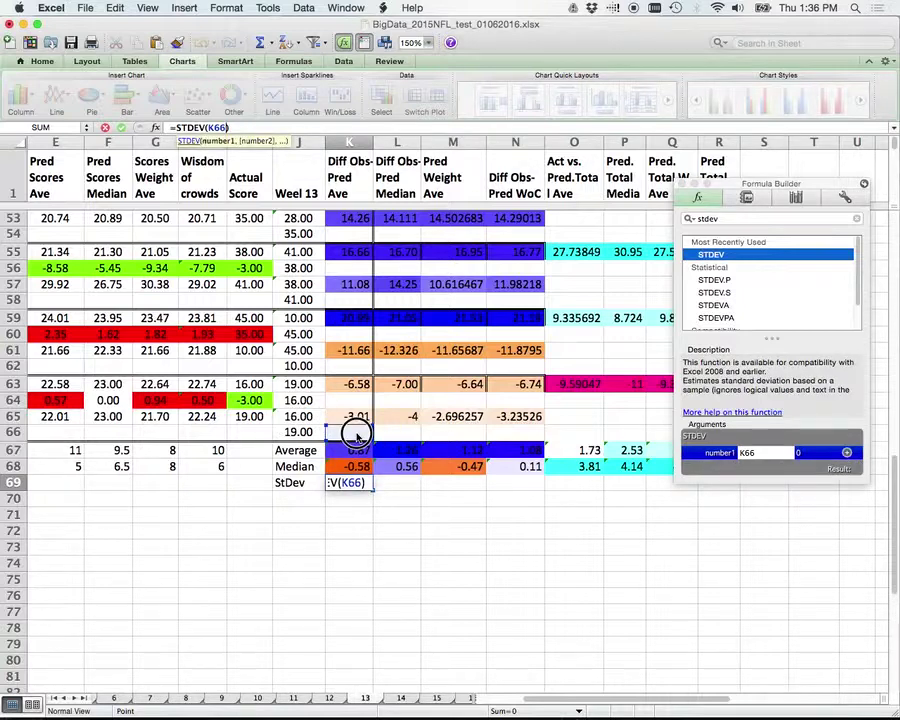
pyautogui.moveTo(356, 432); pyautogui.dragTo(355, 291)
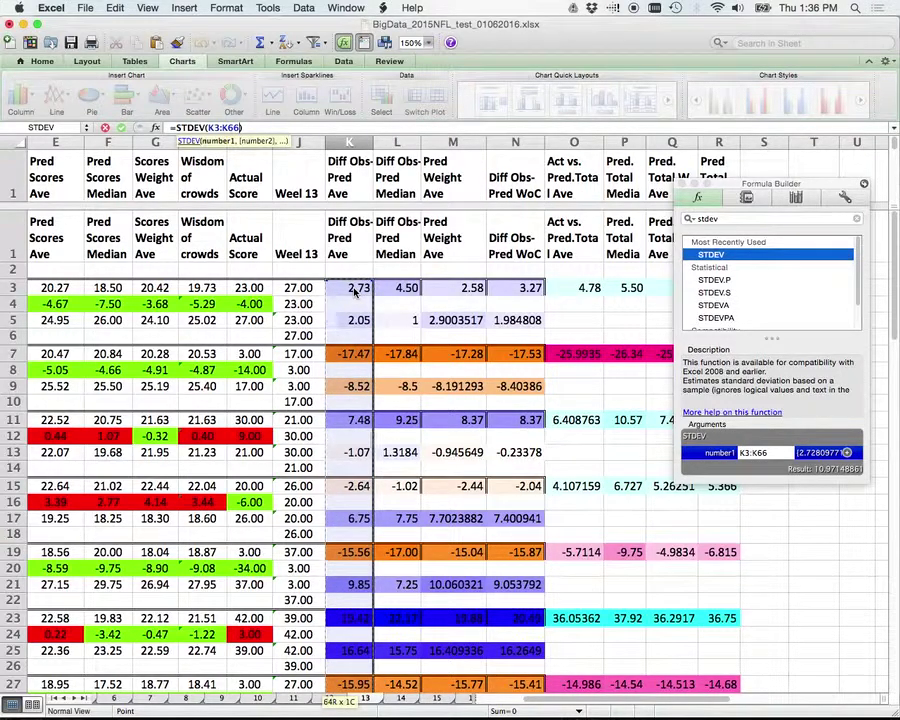
pyautogui.press('Return')
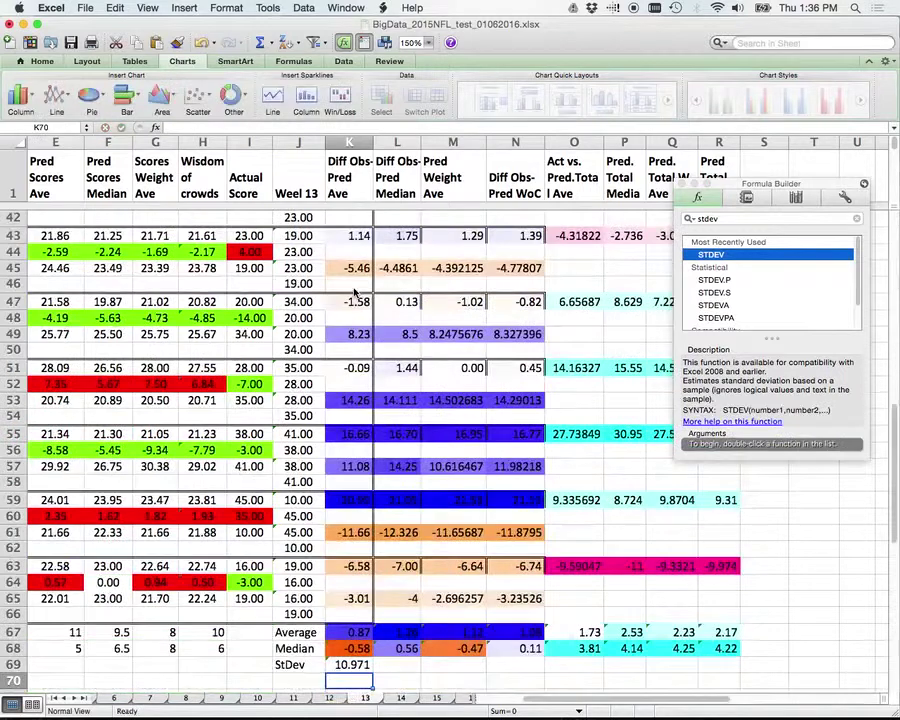
pyautogui.scroll(-1, 411, 386)
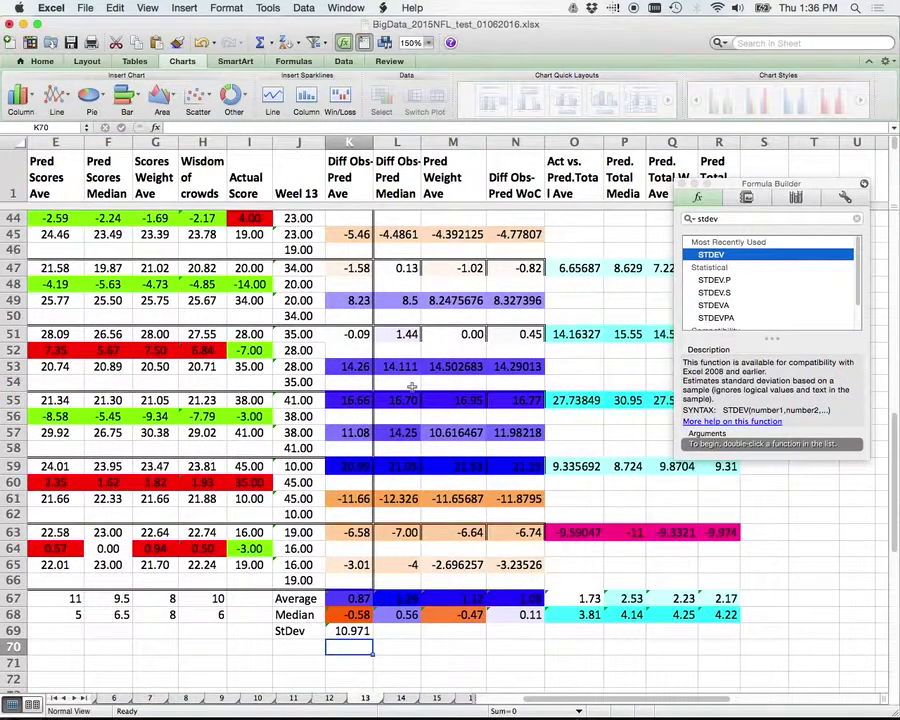
pyautogui.scroll(4, 411, 386)
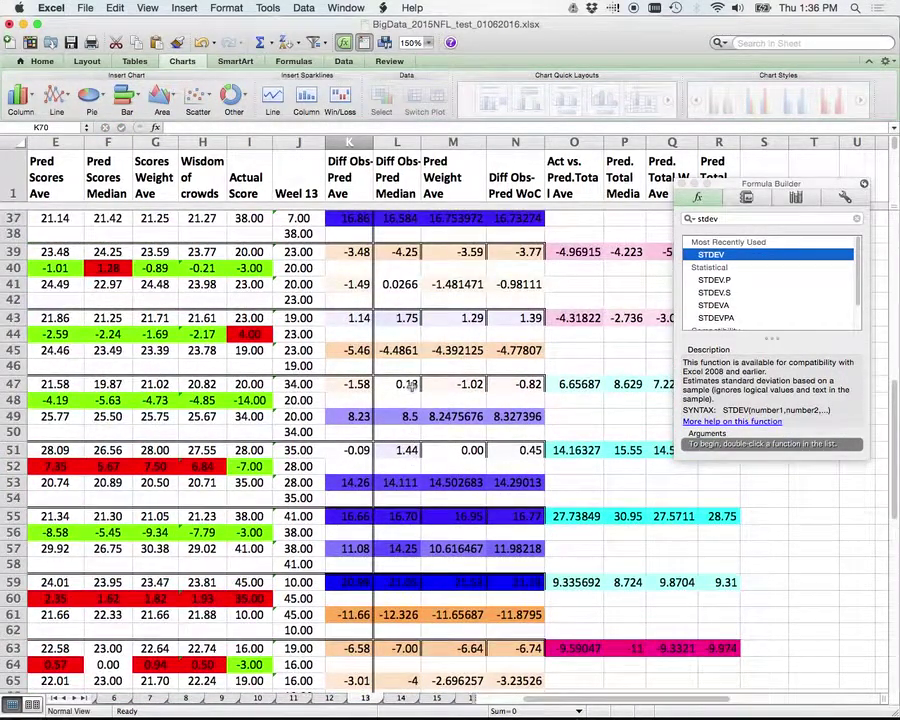